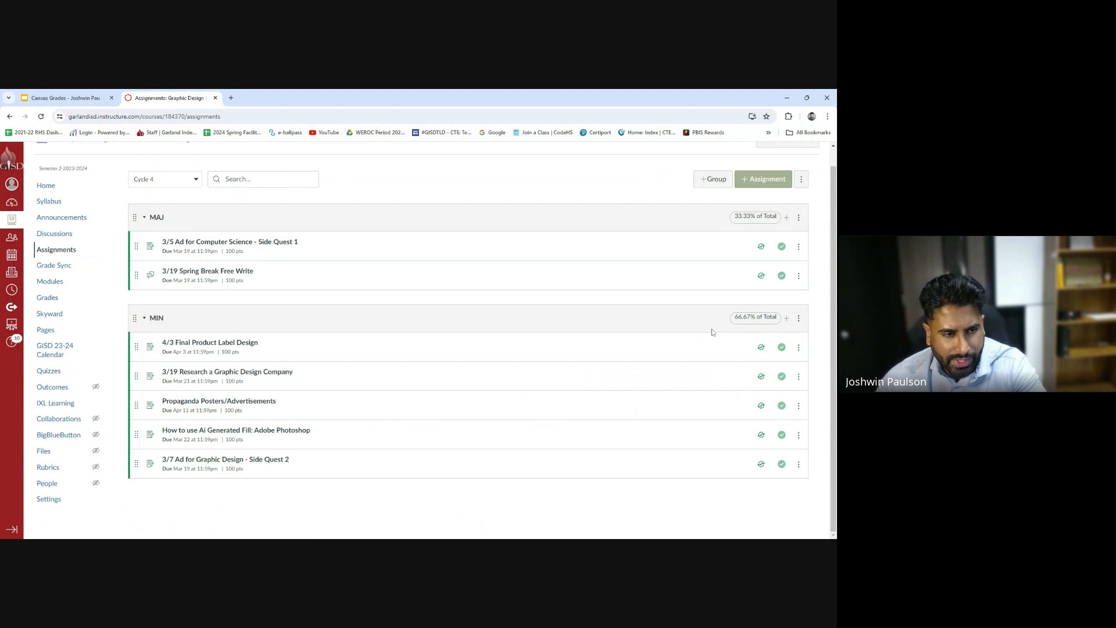
left_click(707, 183)
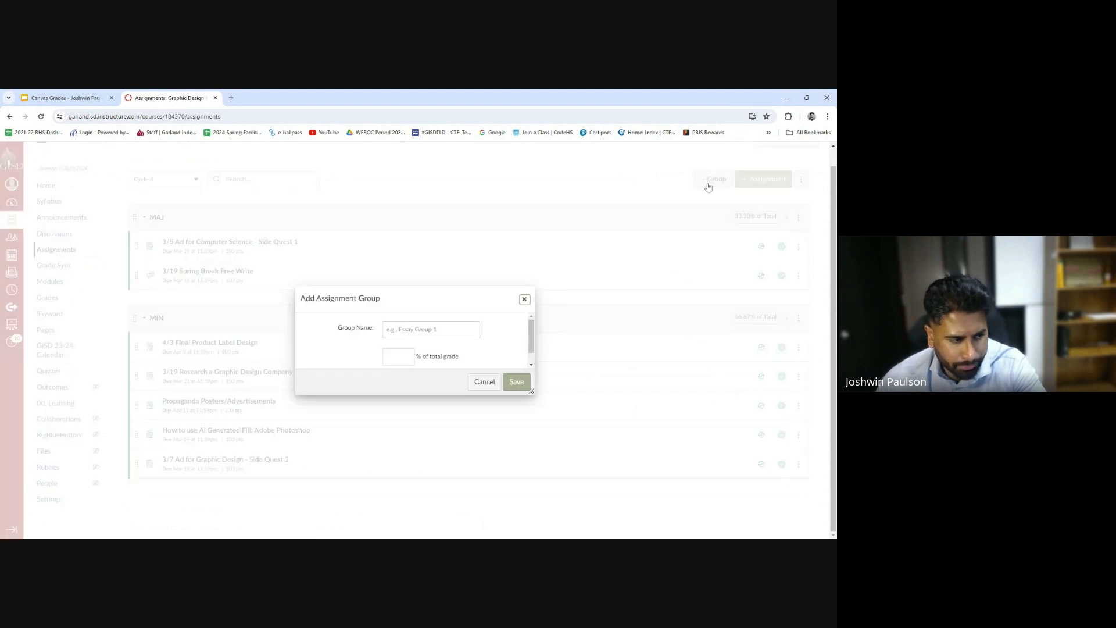
left_click(429, 330)
type("Min")
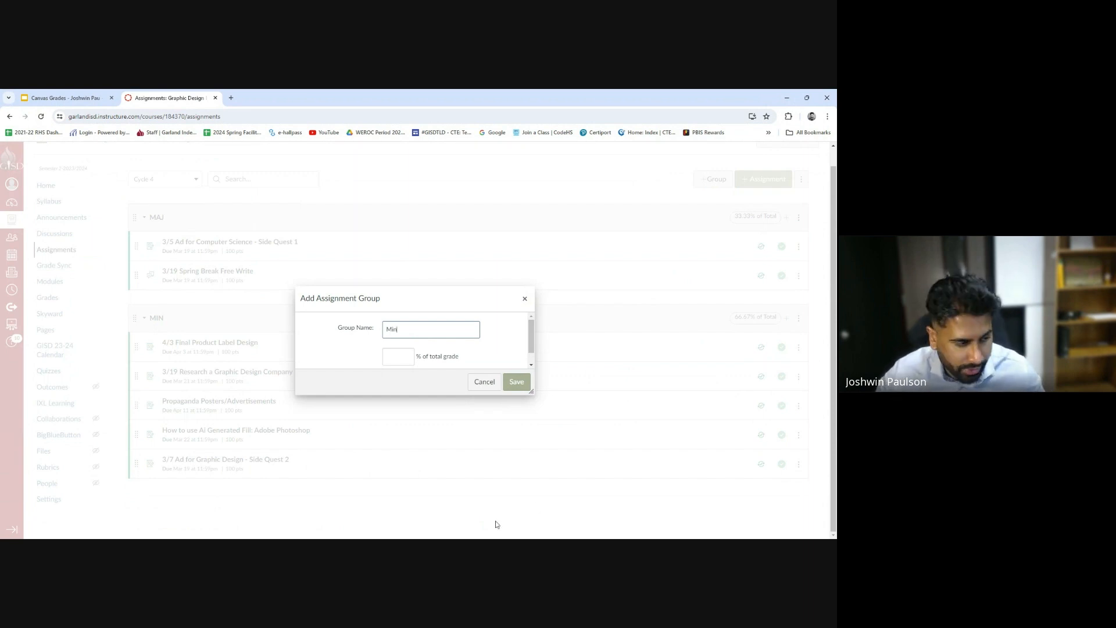
key("Tab")
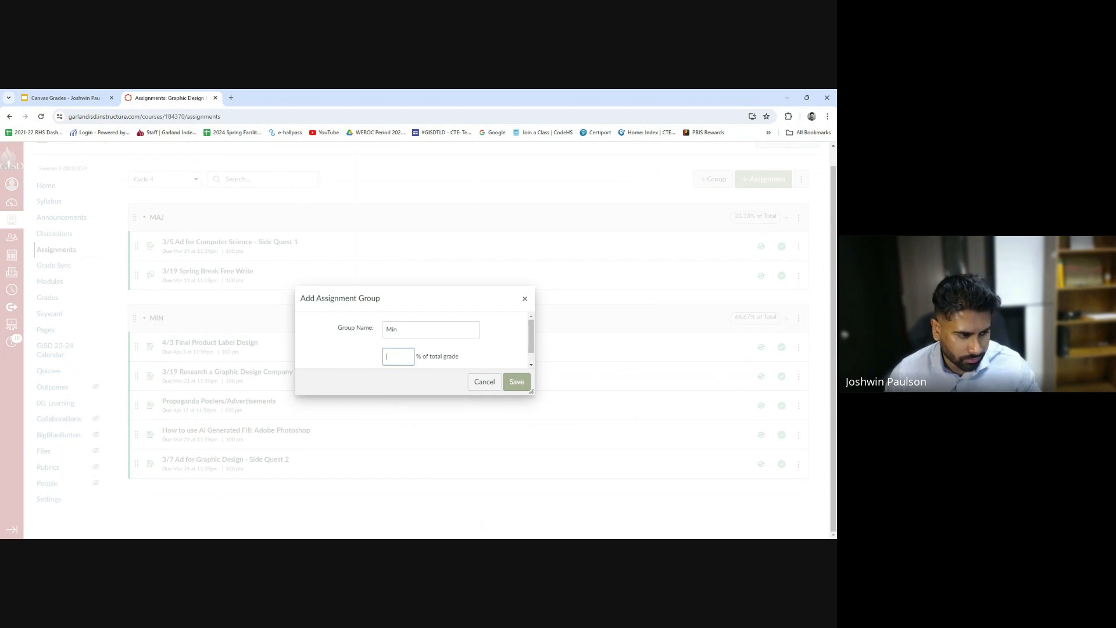
type("66.67")
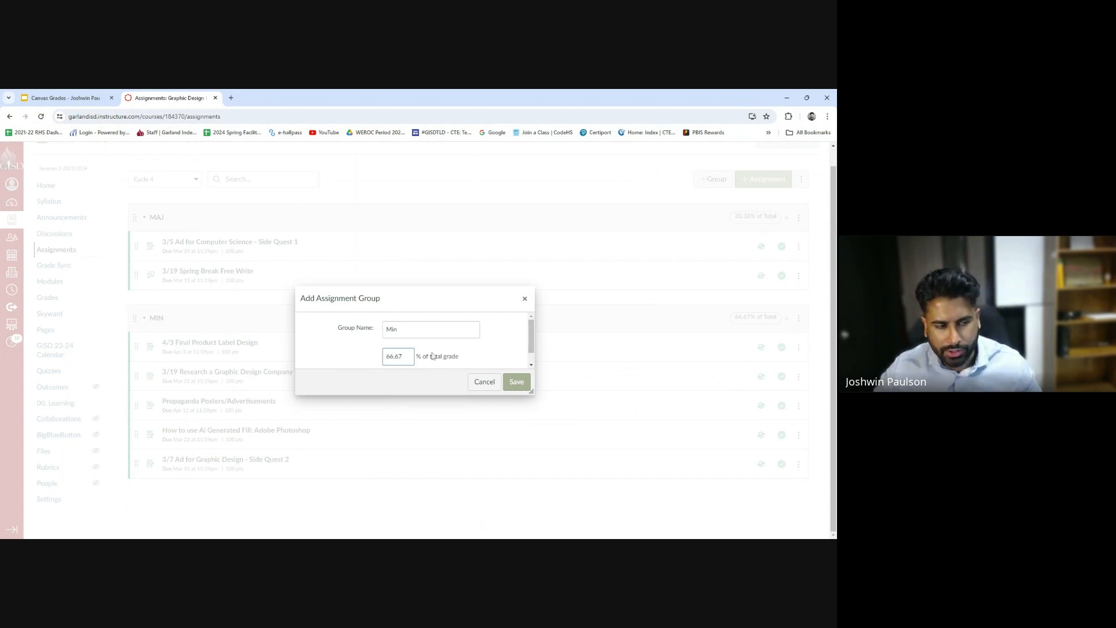
left_click(524, 298)
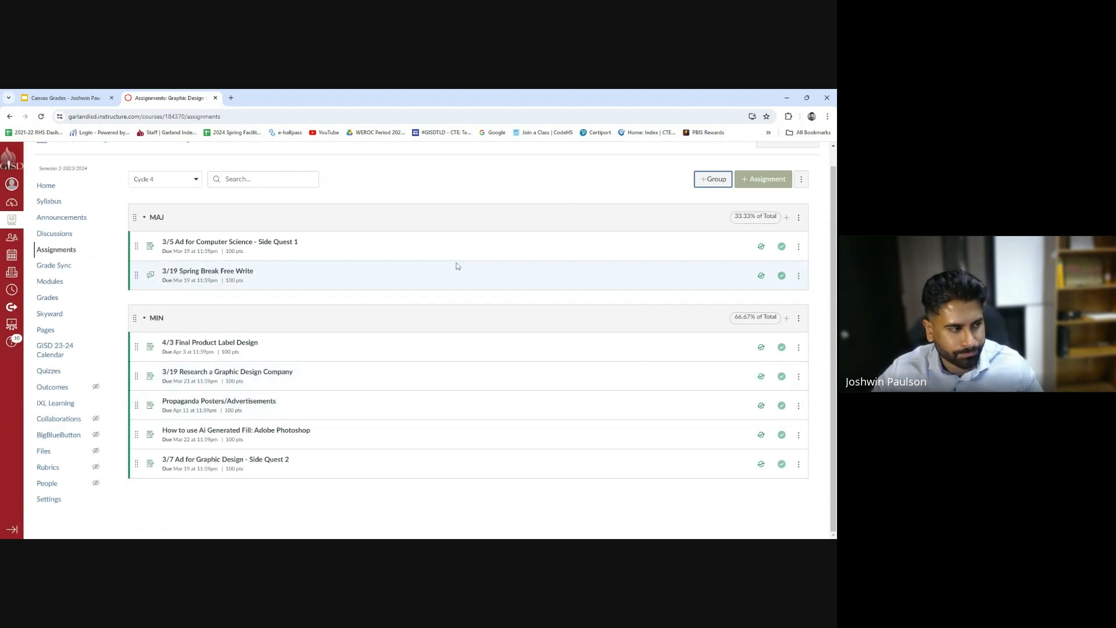
- Create a new assignment named "4/22 Example Assingment" with the description "Instructions"
left_click(754, 179)
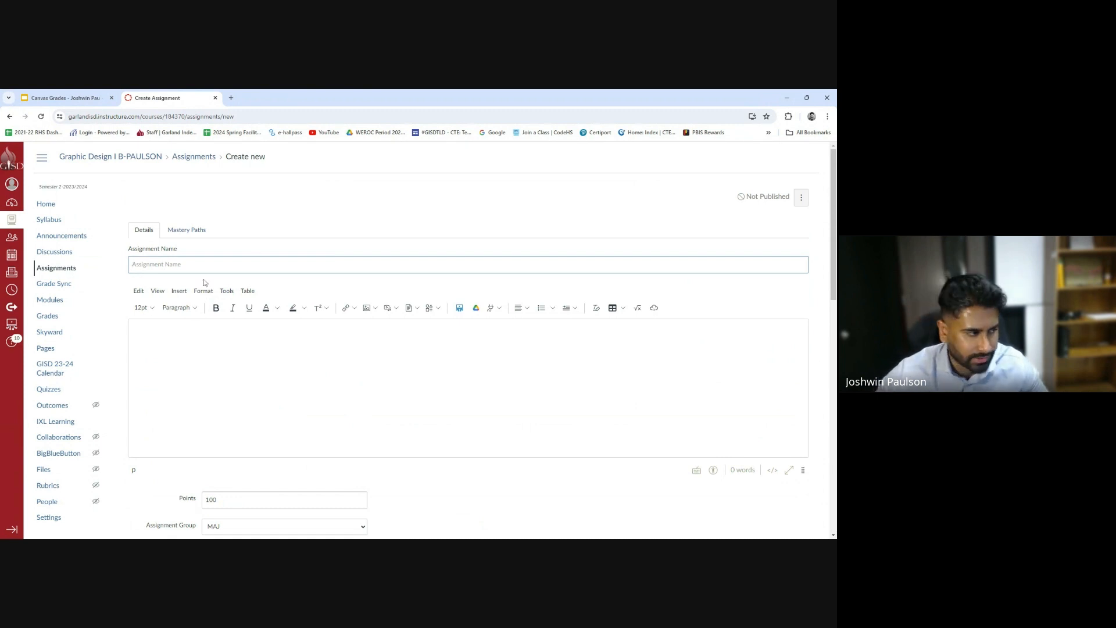
type("Exampl")
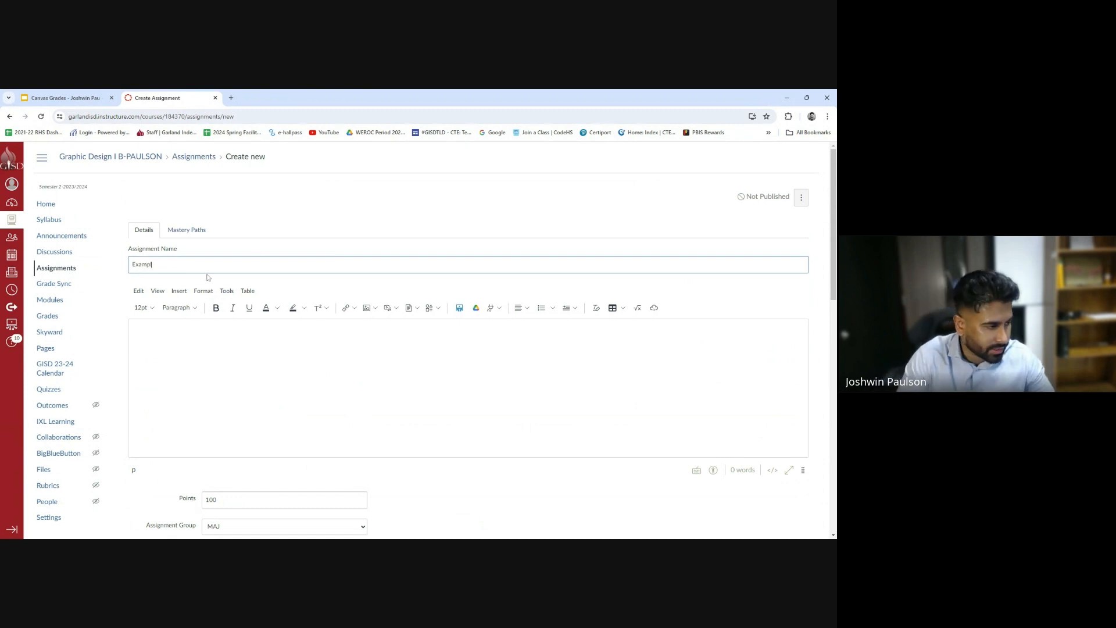
type("e Assingment")
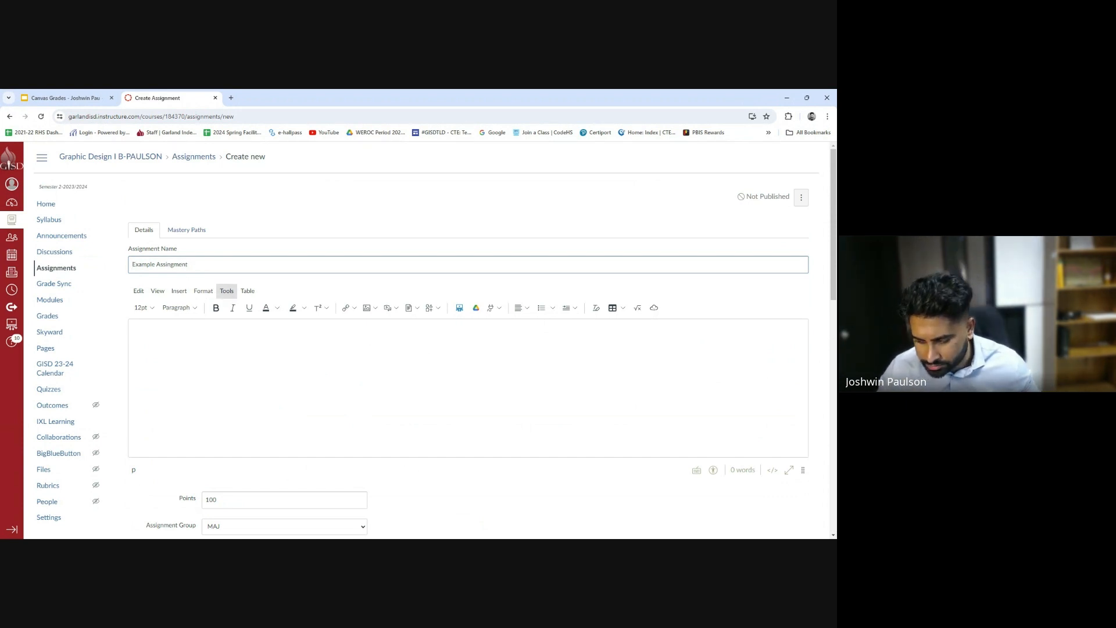
type("4/22")
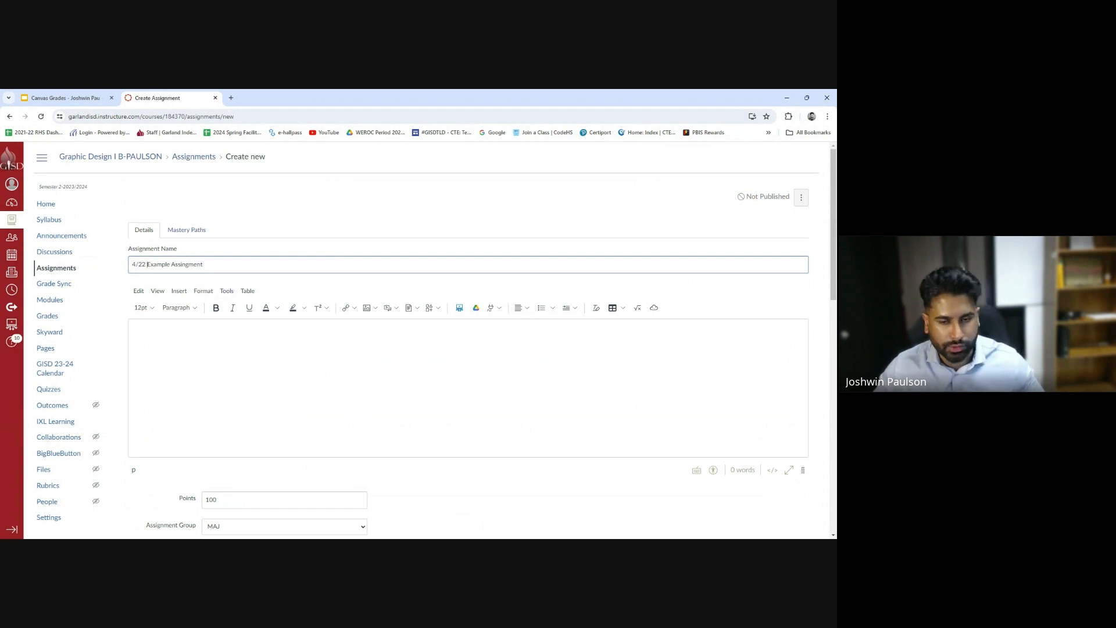
left_click(134, 335)
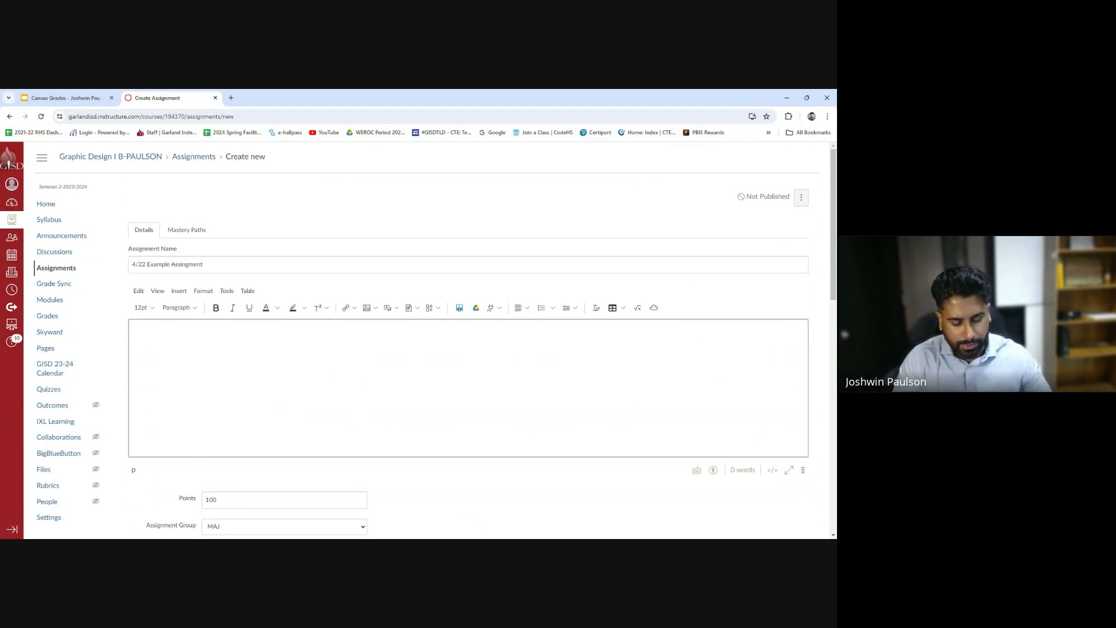
type("Instructions")
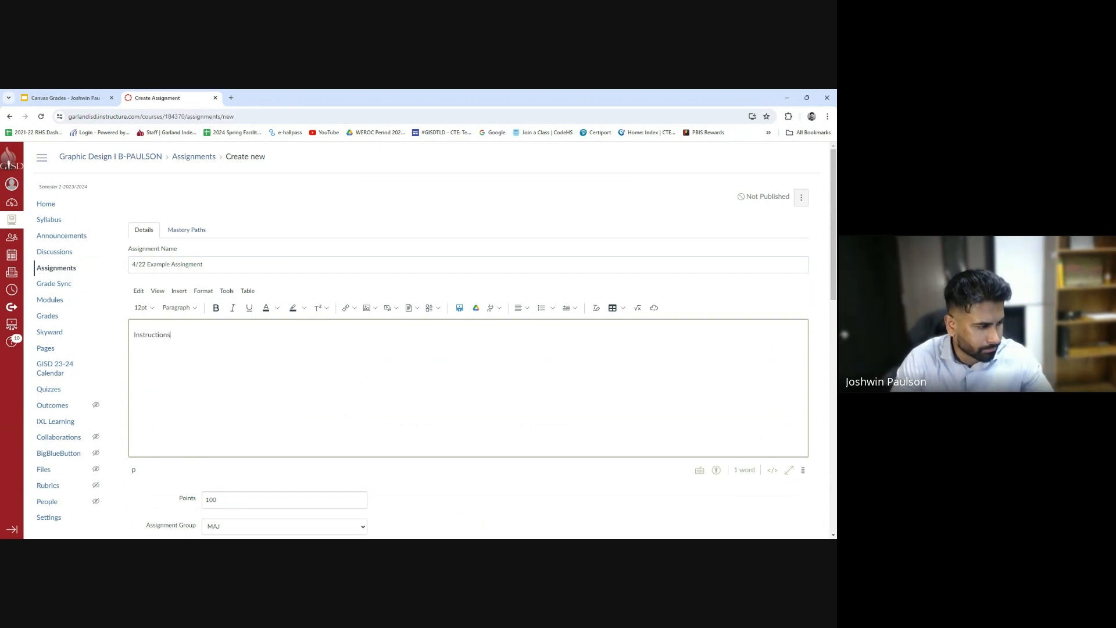
- Review the new assignment's points, assignment group, grade display and submission type settings
scroll(434, 343, "down", 2)
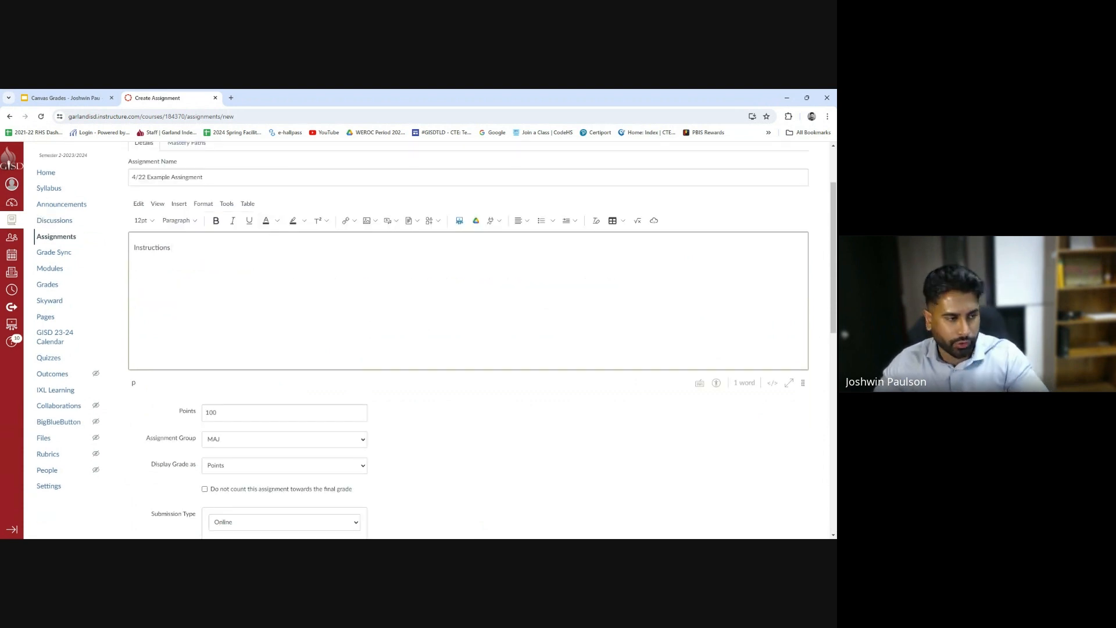
scroll(279, 349, "down", 3)
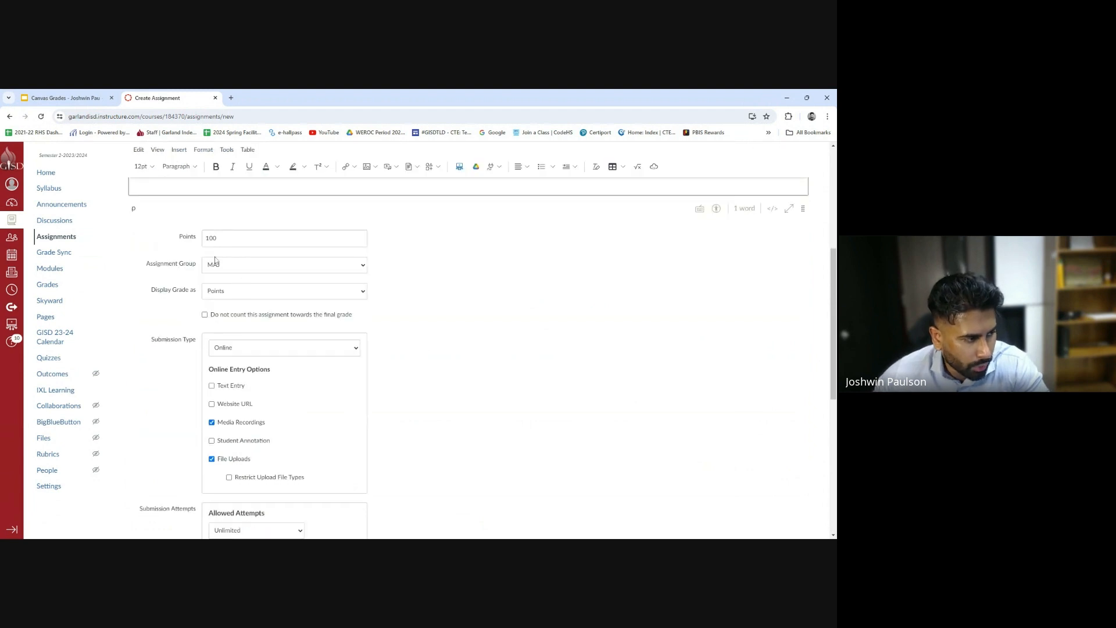
left_click(186, 241)
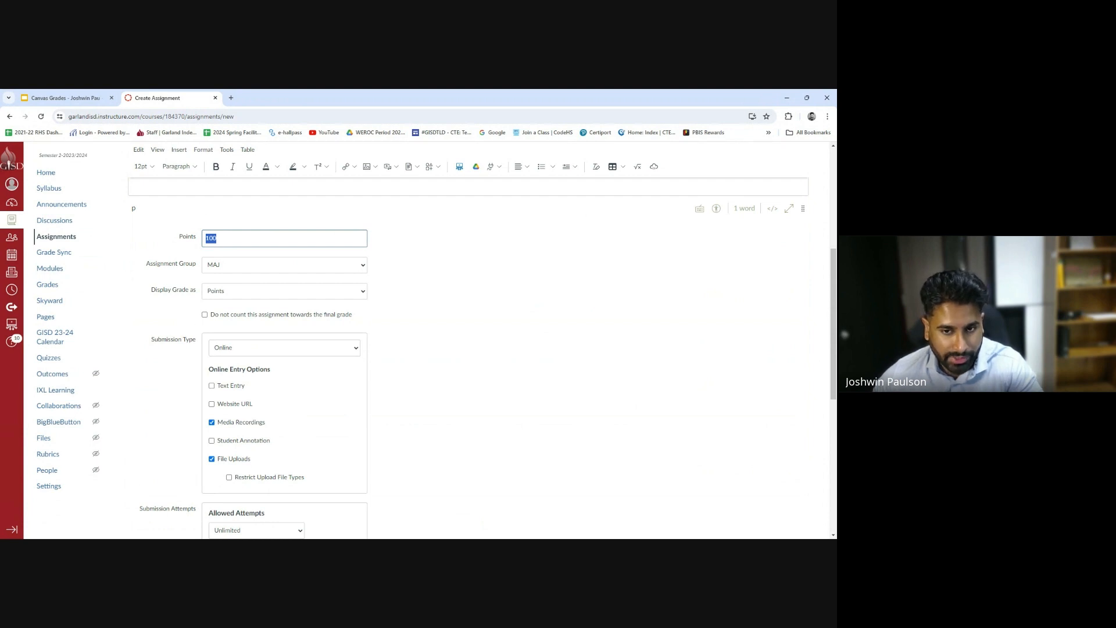
left_click(454, 309)
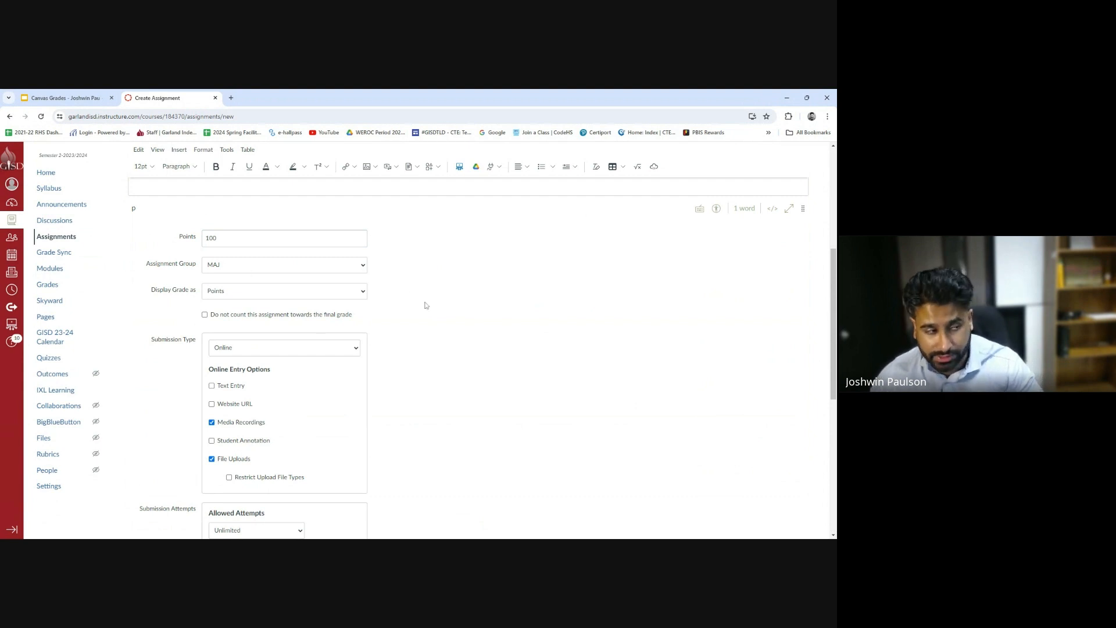
scroll(396, 317, "down", 1)
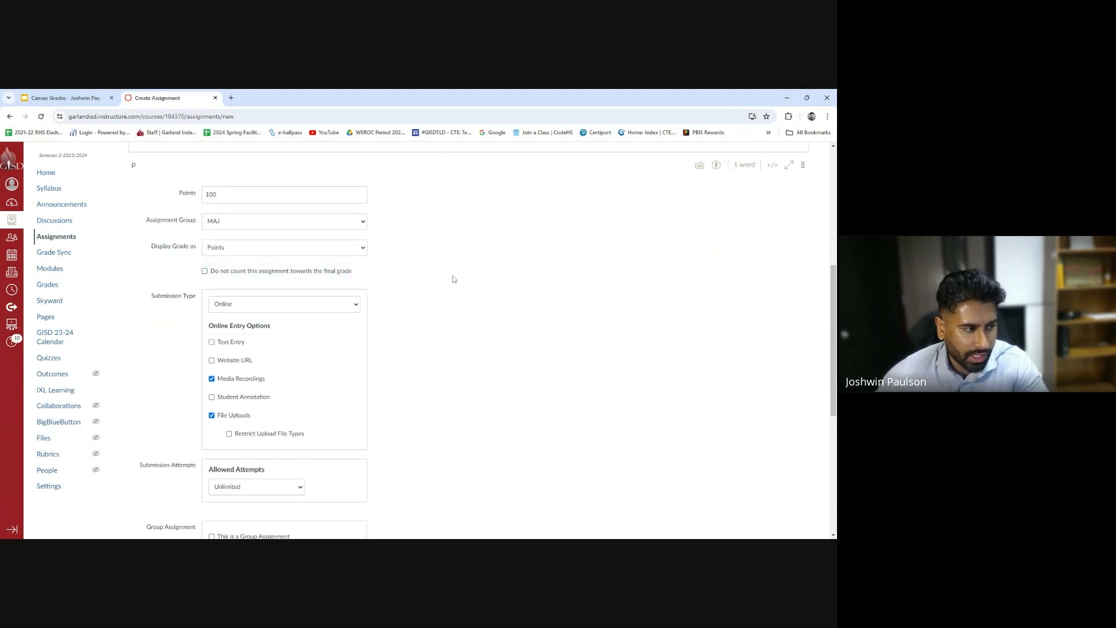
scroll(170, 280, "down", 1)
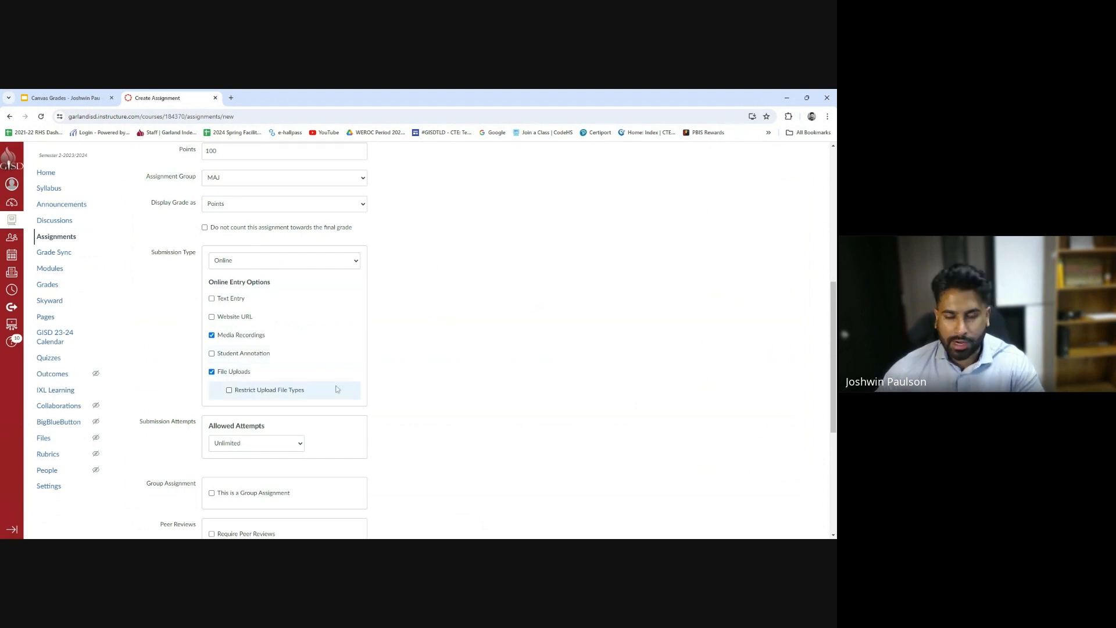
- Limit the allowed submission attempts to 3, and return them to Unlimited
scroll(362, 361, "down", 4)
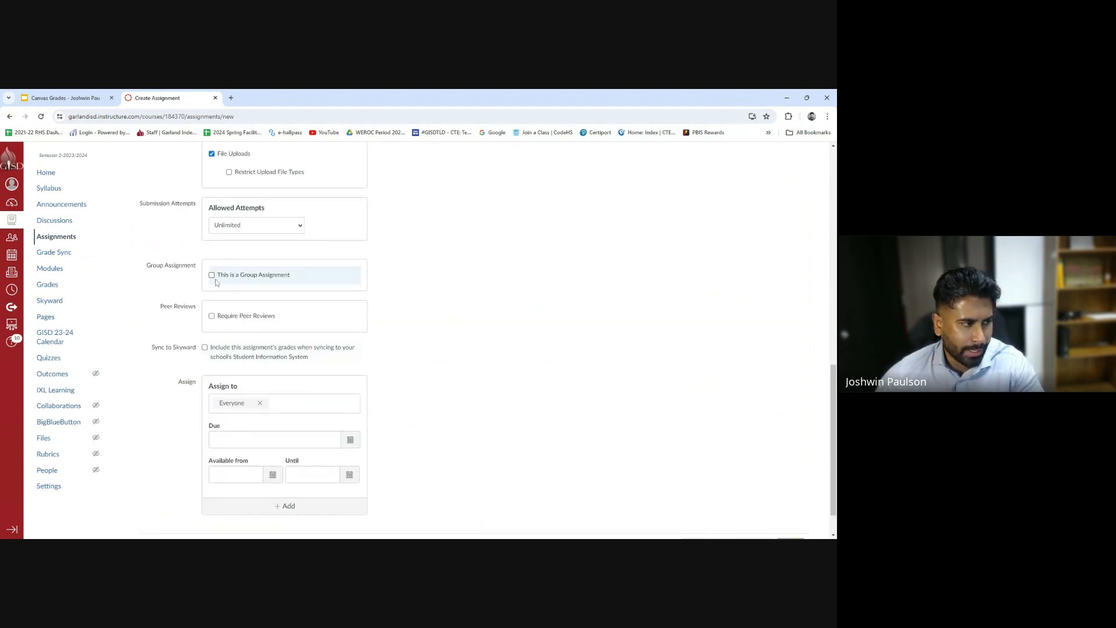
left_click(265, 238)
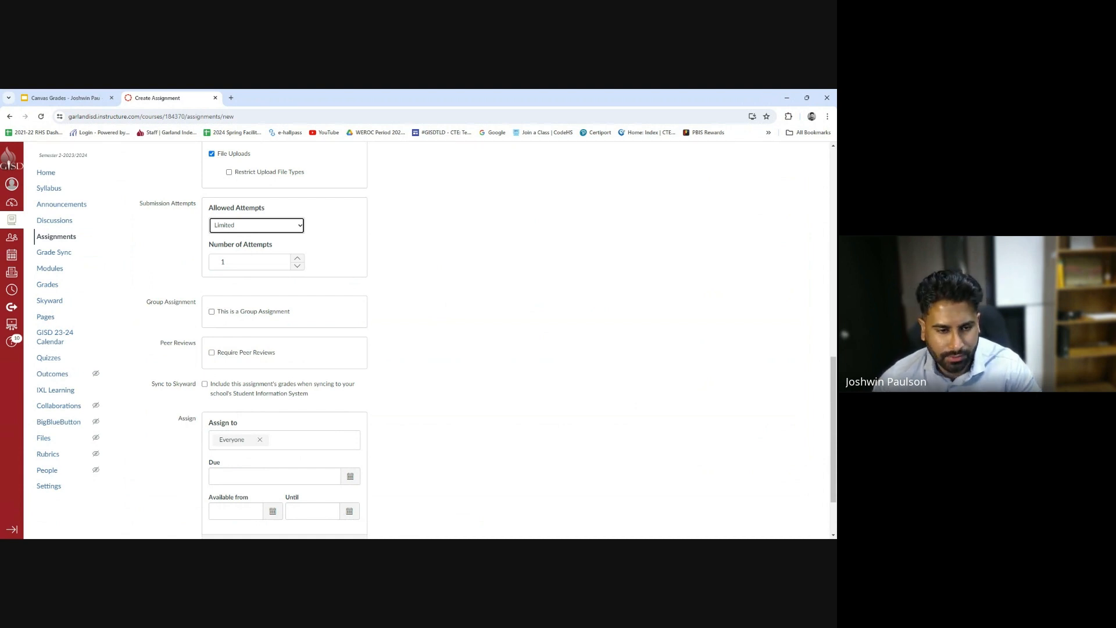
left_click(297, 258)
left_click(297, 258)
left_click(291, 235)
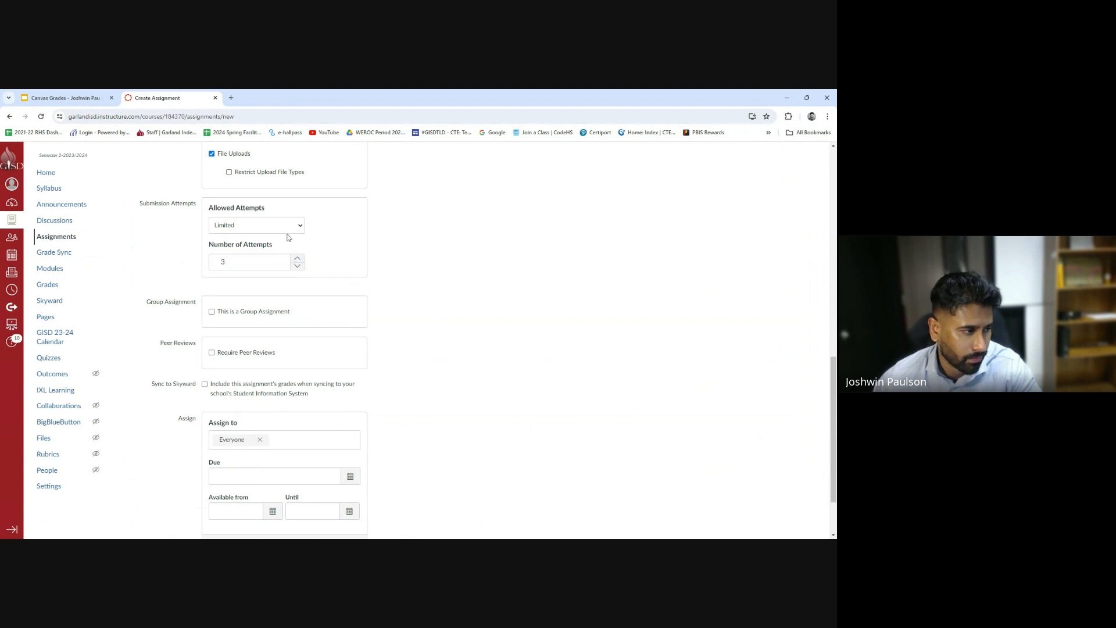
left_click(289, 243)
- Turn off Skyward grade syncing for the assignment, and remove and re-add Everyone as its assignee
scroll(306, 299, "down", 1)
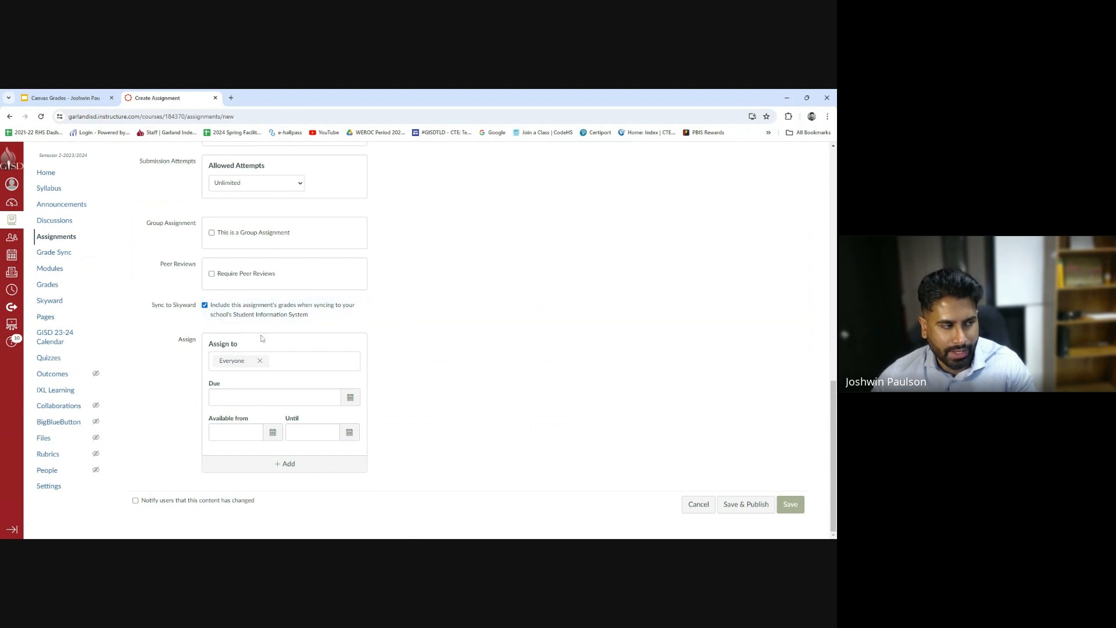
left_click(204, 305)
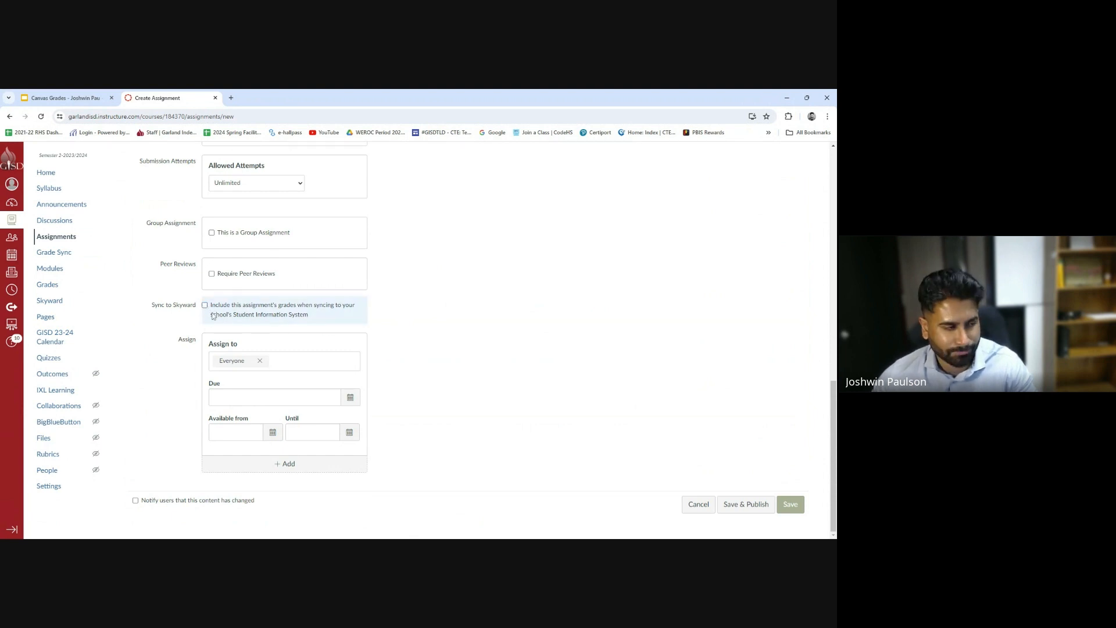
left_click(317, 356)
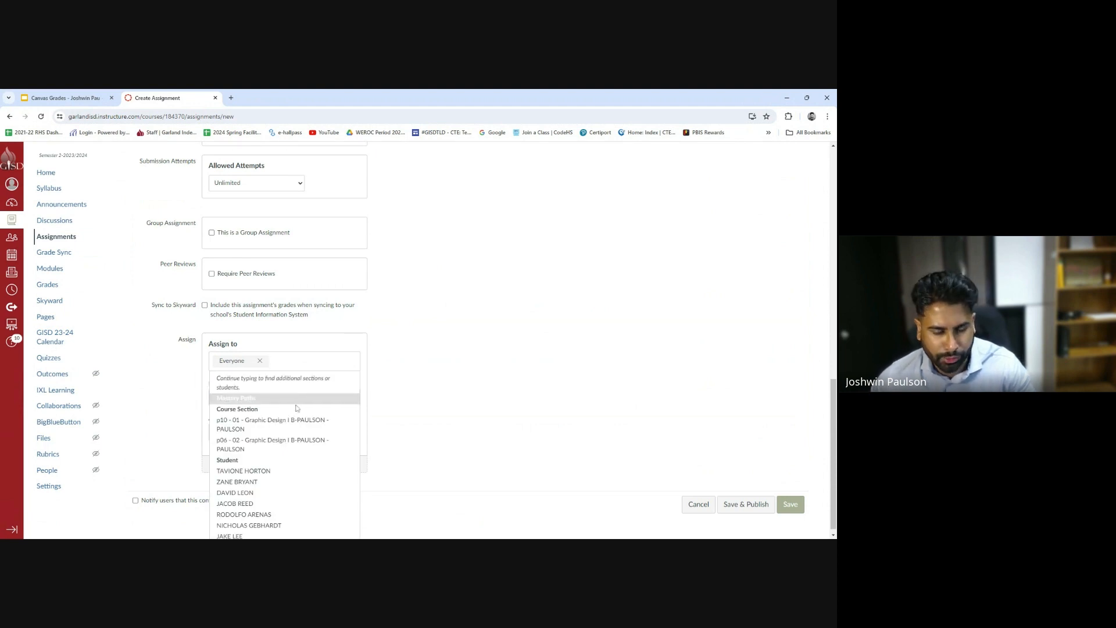
left_click(260, 360)
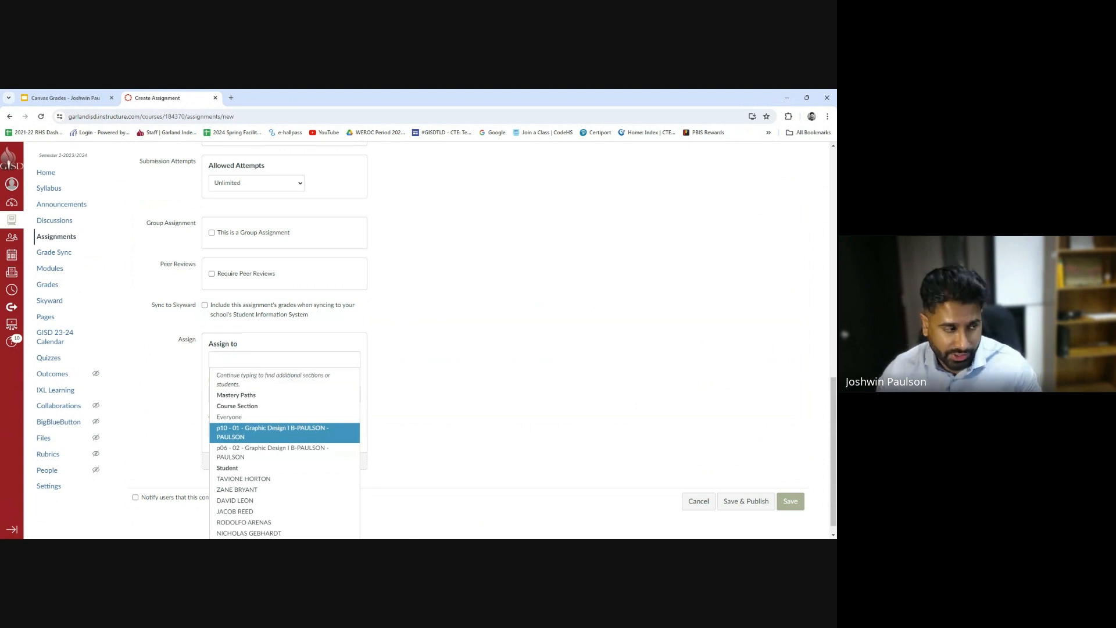
left_click(275, 418)
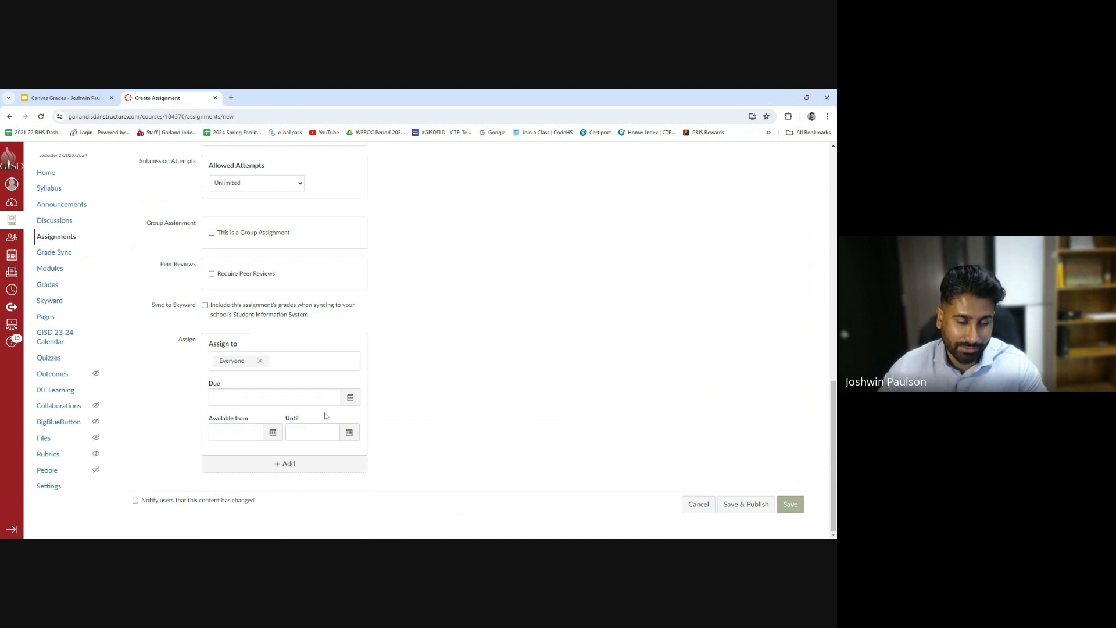
left_click(308, 360)
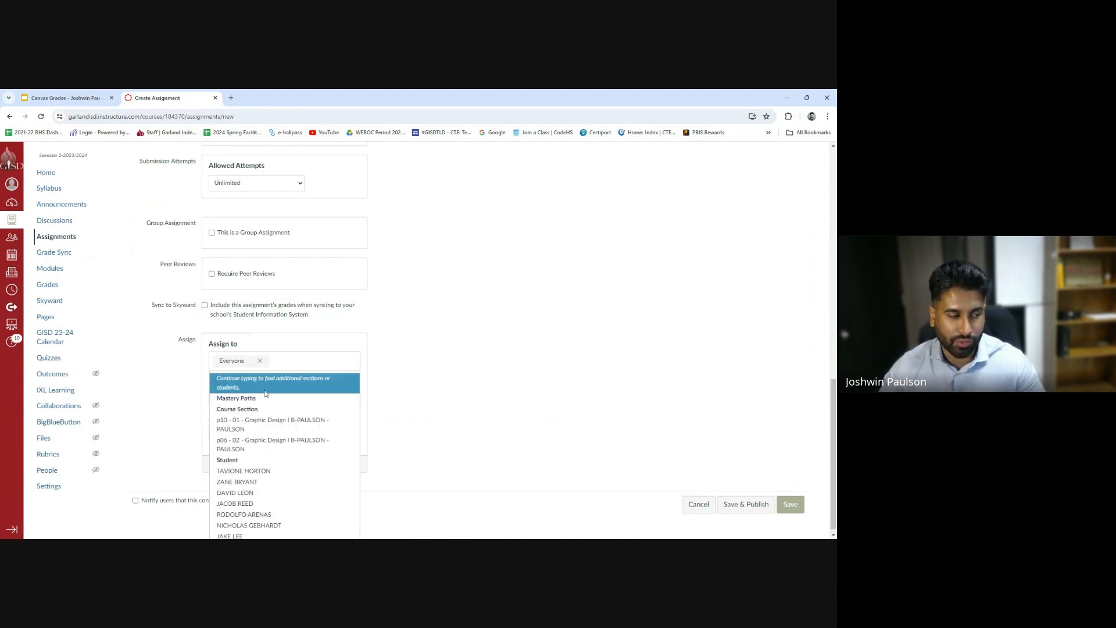
left_click(512, 373)
- Set the assignment's due date to Apr 24, 2024, 11:59 PM, and save and publish it
left_click(349, 397)
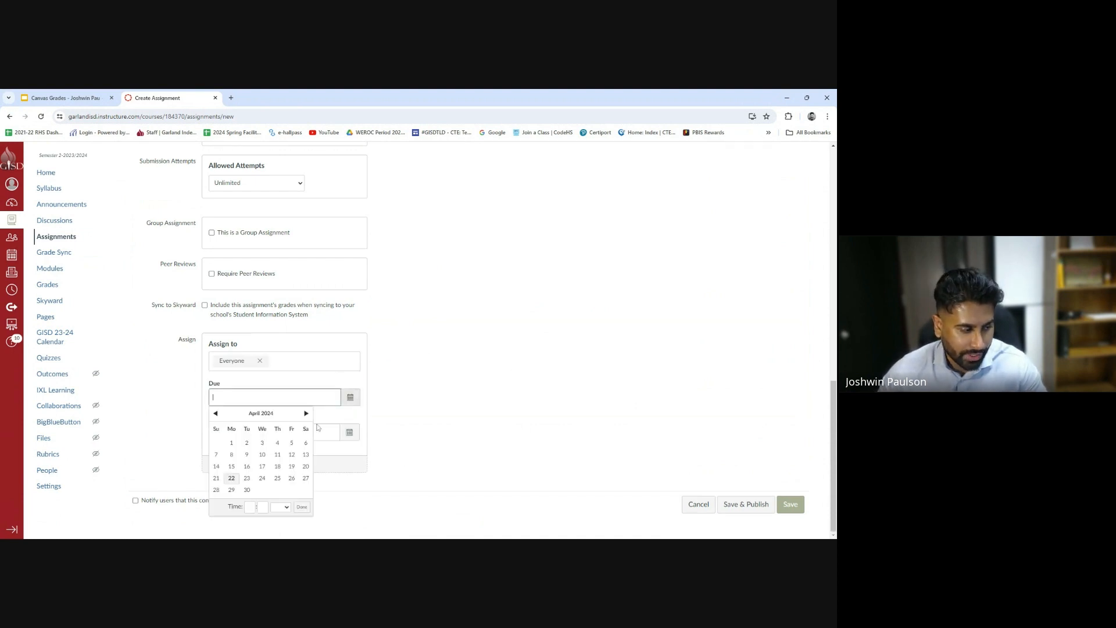
left_click(262, 478)
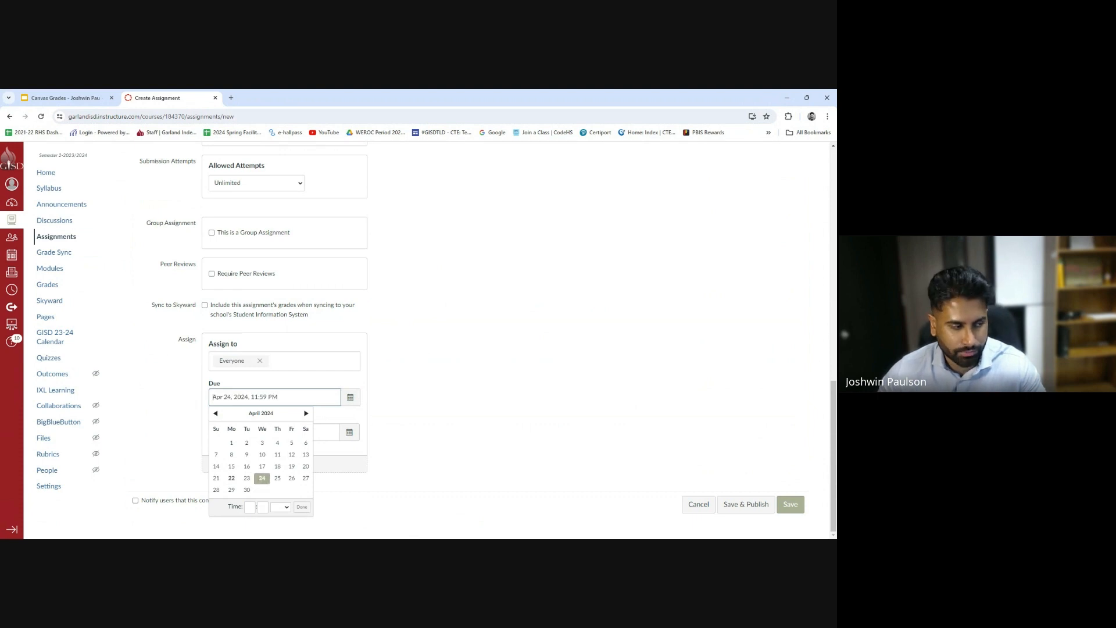
left_click(418, 377)
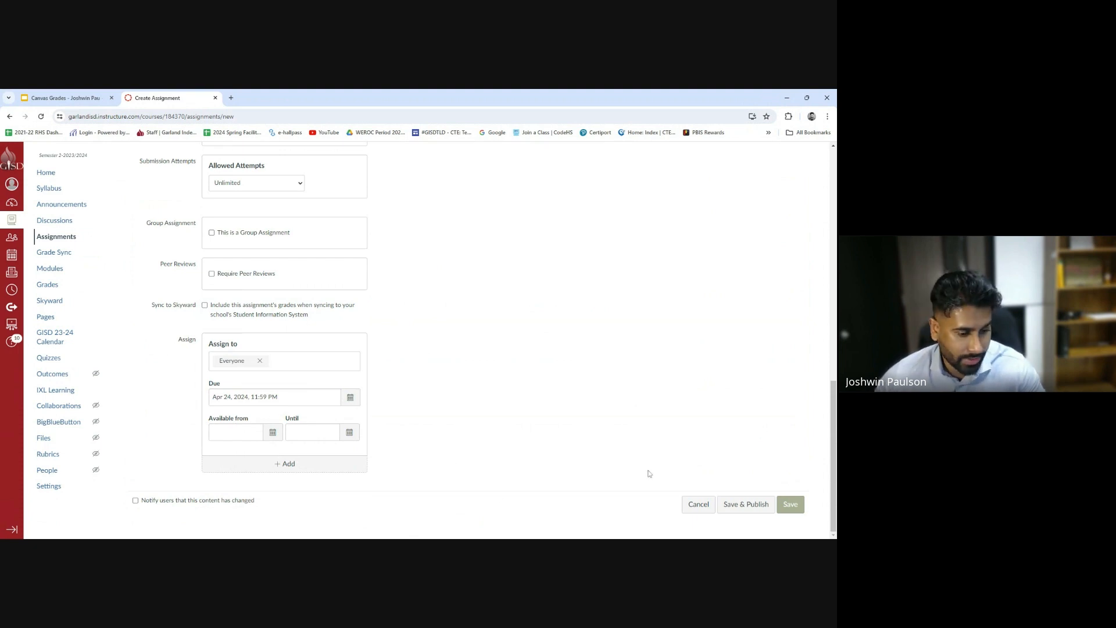
left_click(745, 506)
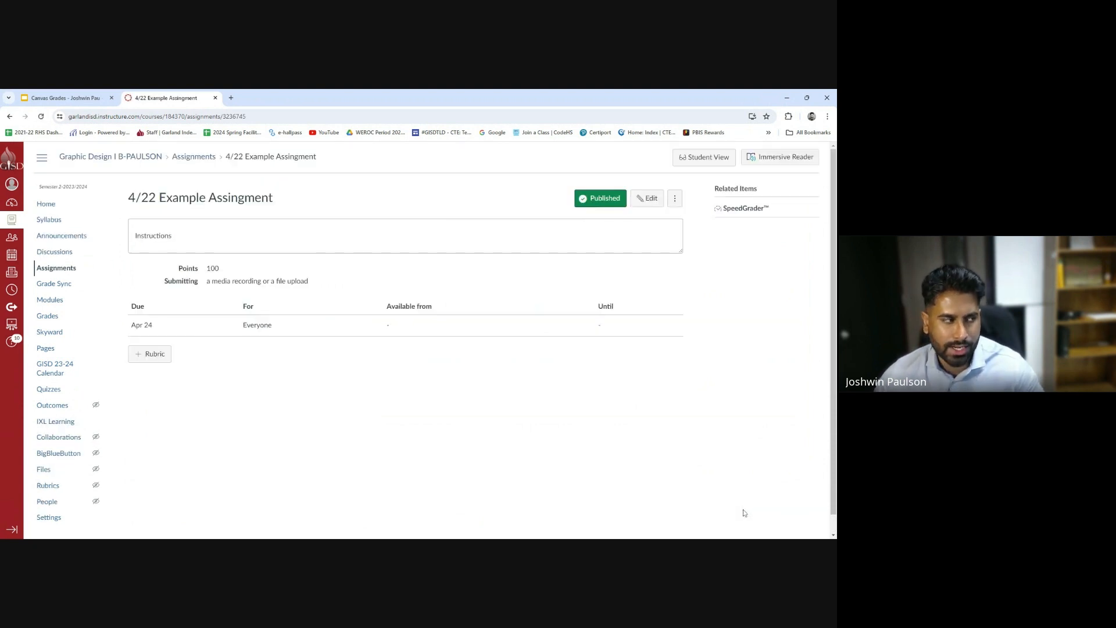
- Enable Skyward sync for the 4/22 Example Assingment from the course's assignment list
left_click(69, 270)
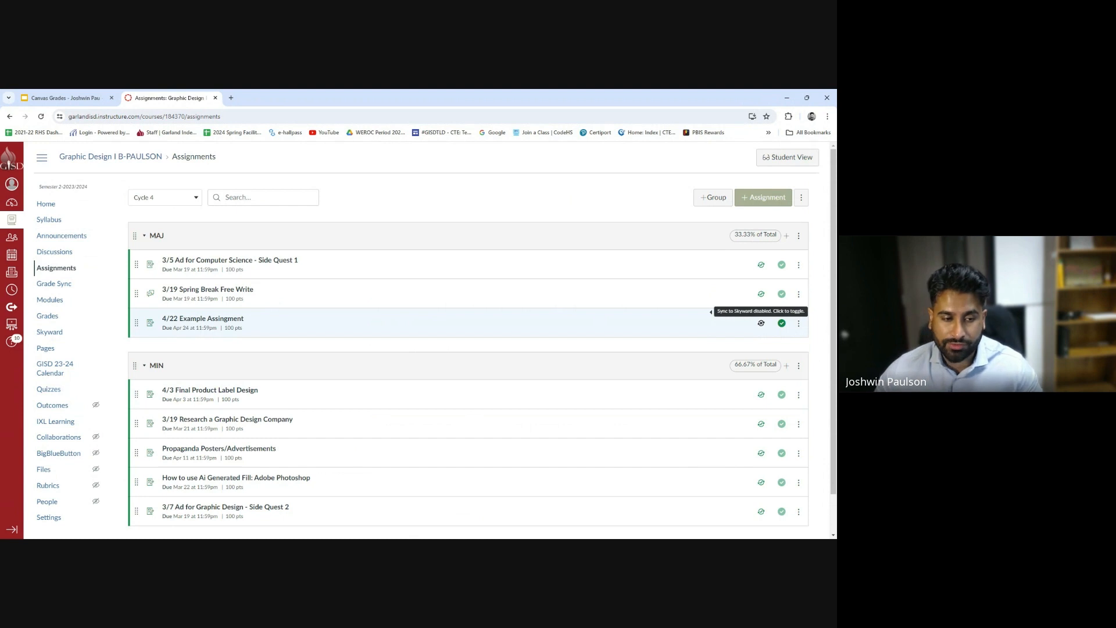
left_click(761, 323)
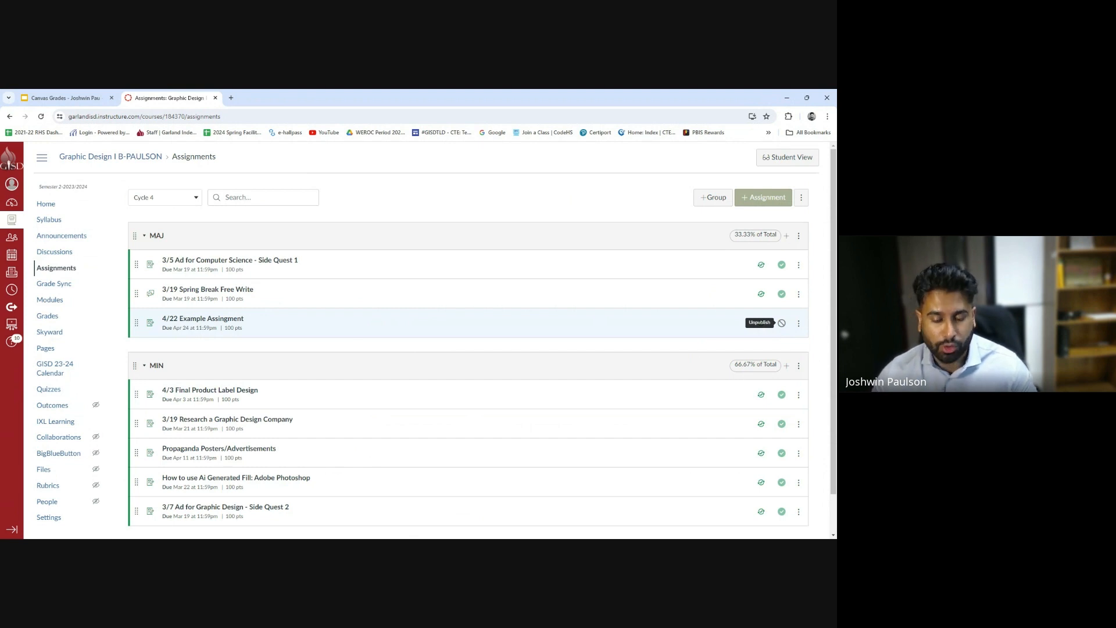
- Unpublish the 4/22 Example Assingment and publish it again
left_click(782, 323)
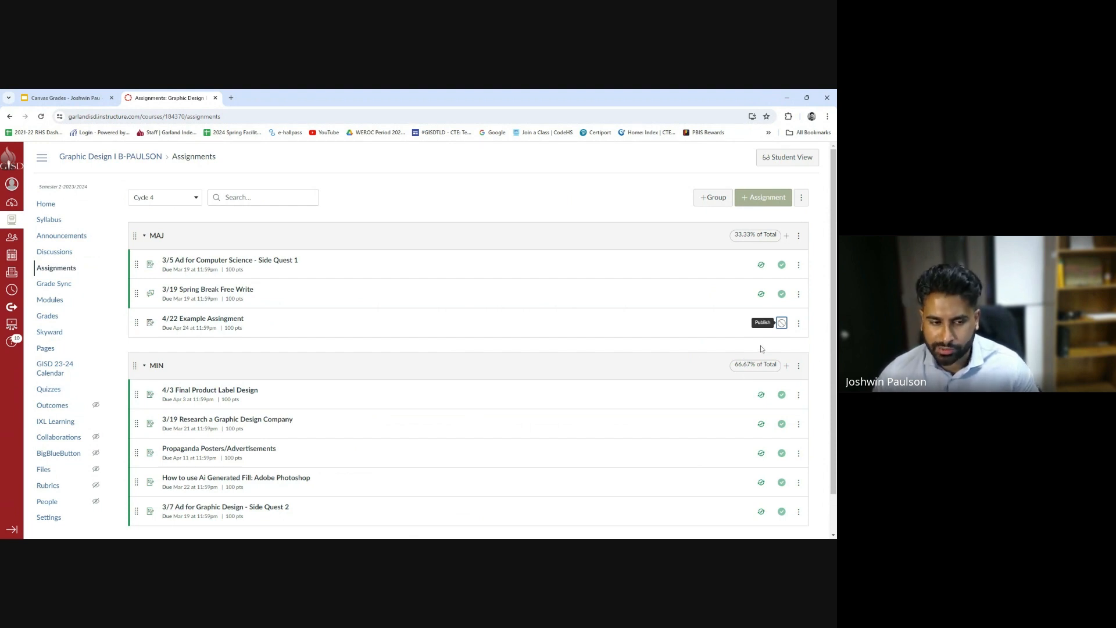
left_click(782, 323)
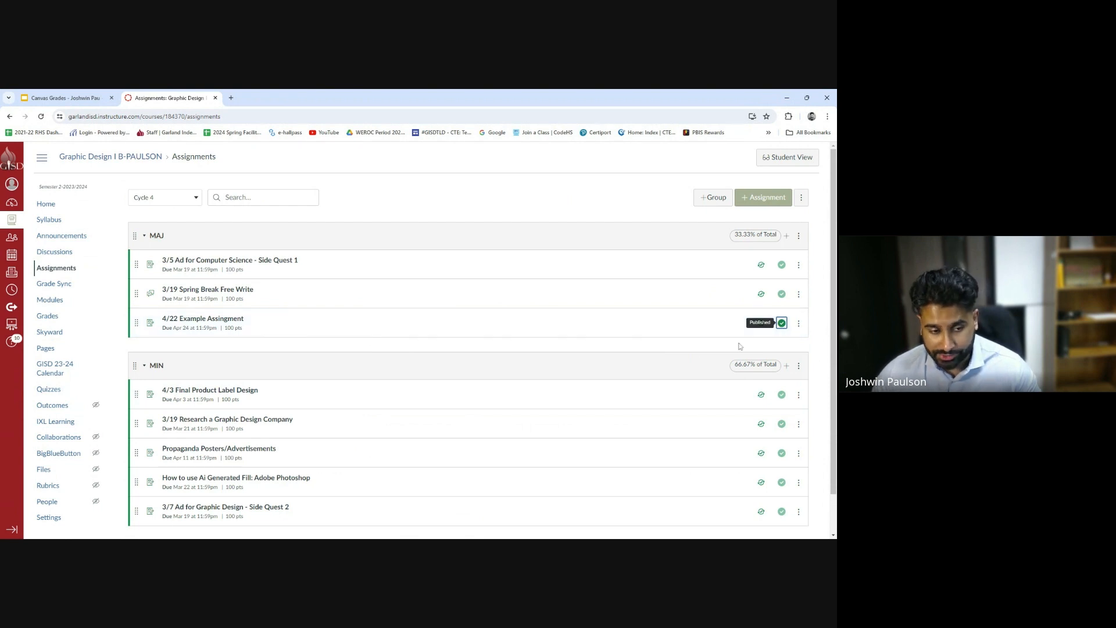
scroll(763, 292, "down", 1)
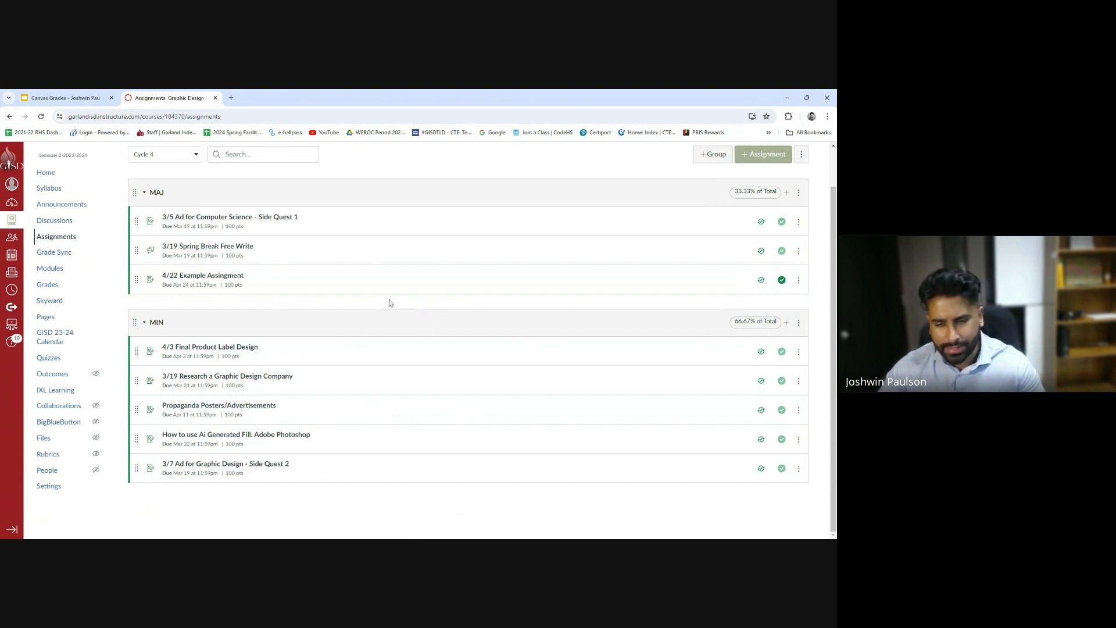
- Open Sync Grades in the course gradebook, review the assignments to sync, and move the dialog aside
left_click(47, 286)
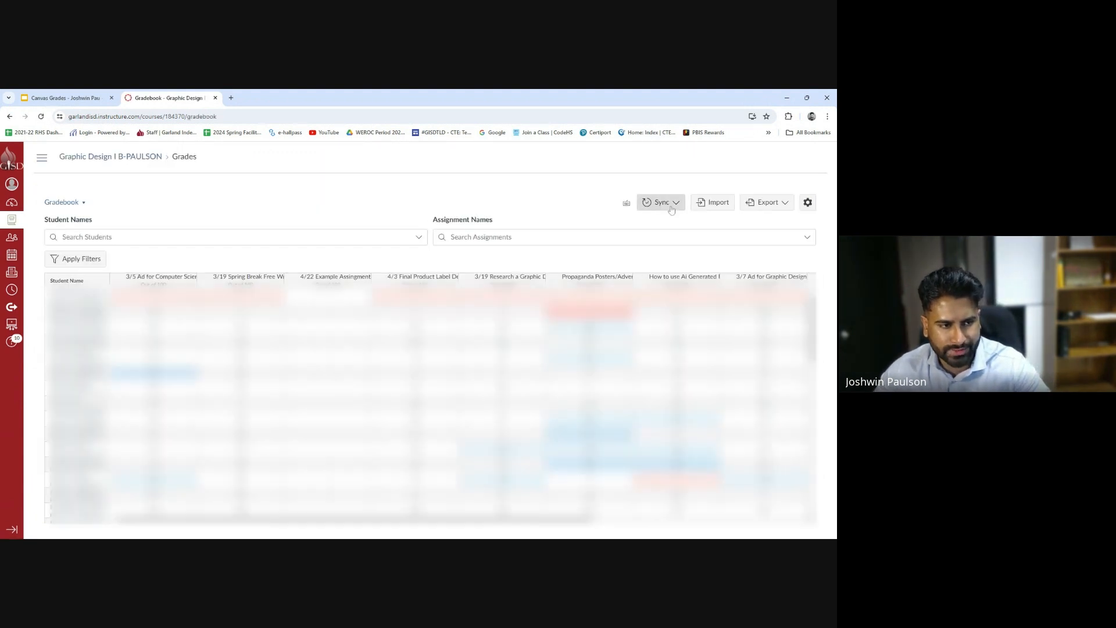
left_click(672, 209)
left_click(668, 222)
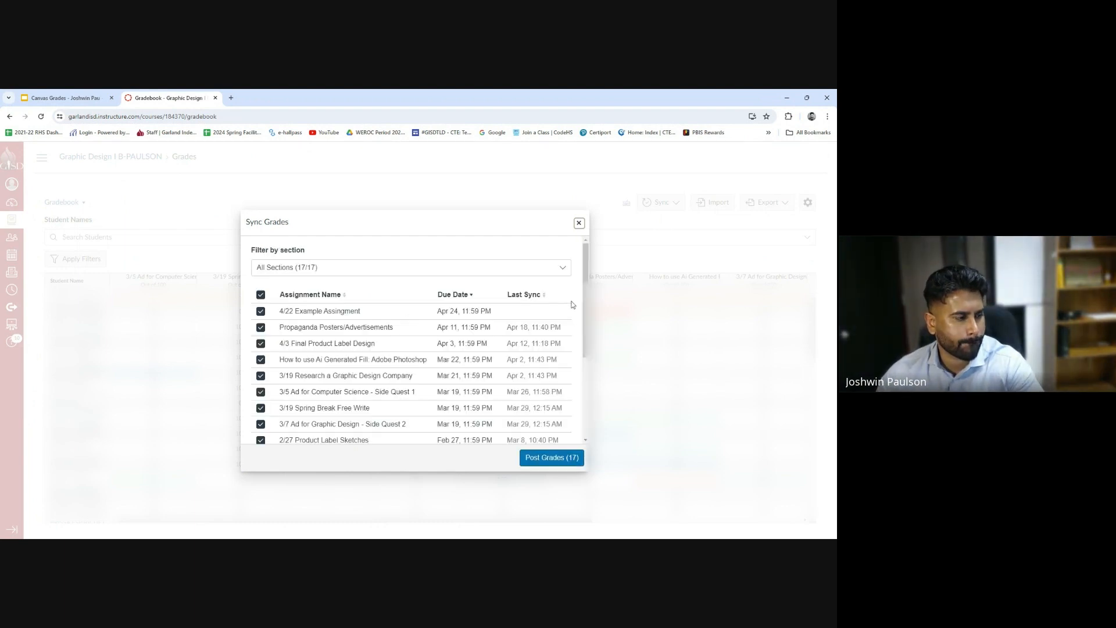
scroll(347, 298, "down", 2)
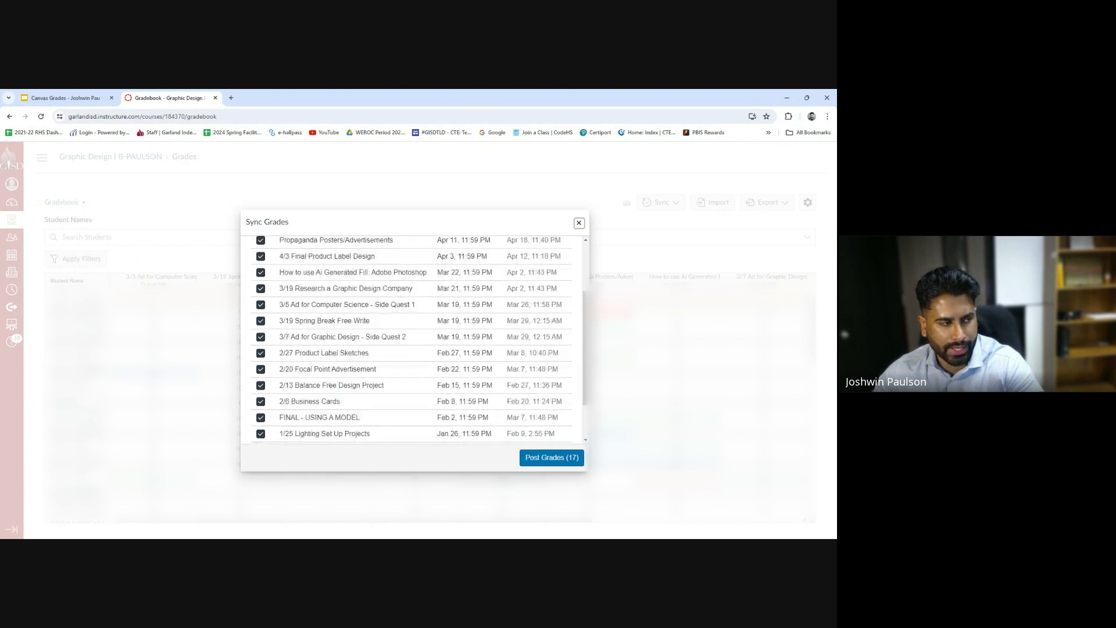
scroll(278, 302, "up", 2)
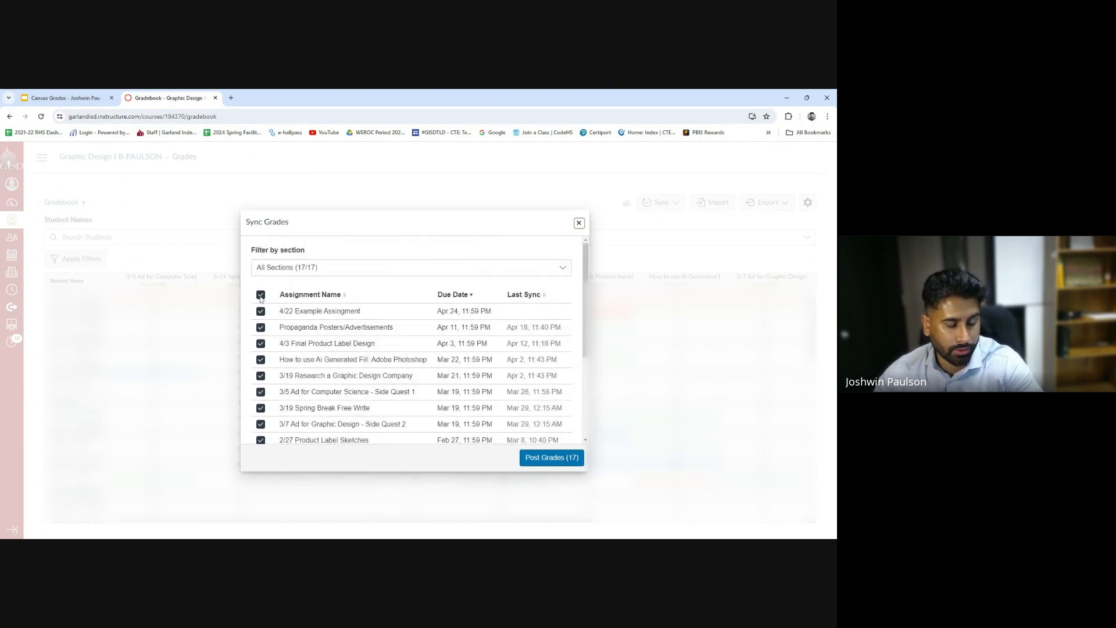
left_click_drag(371, 227, 174, 236)
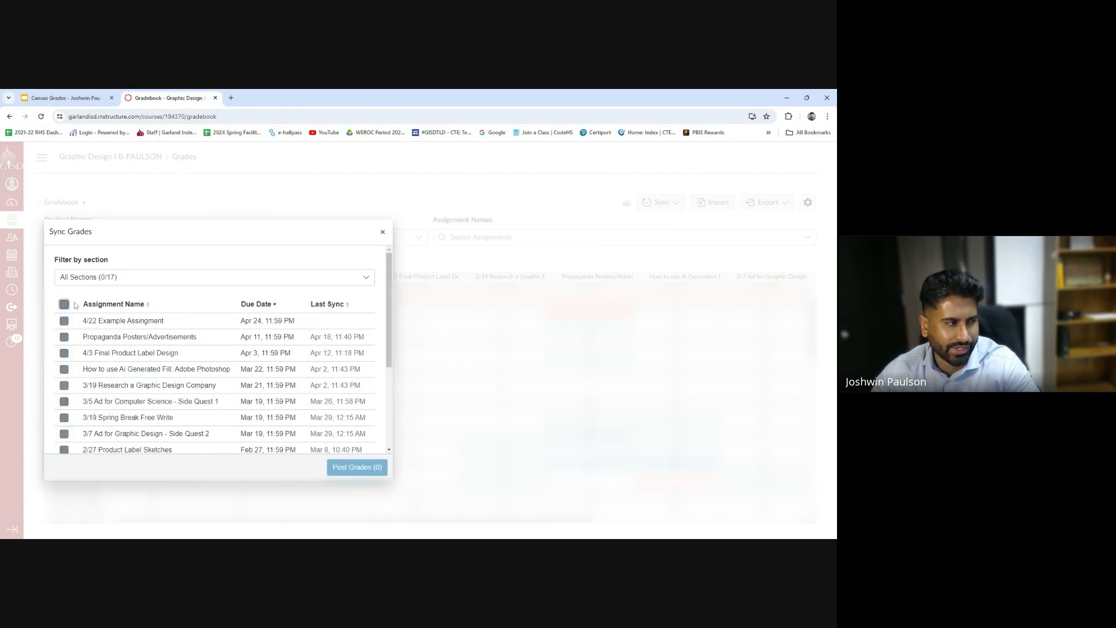
- Review the full list in Sync Grades and deselect all of its assignments at once
scroll(64, 298, "down", 1)
scroll(132, 368, "down", 3)
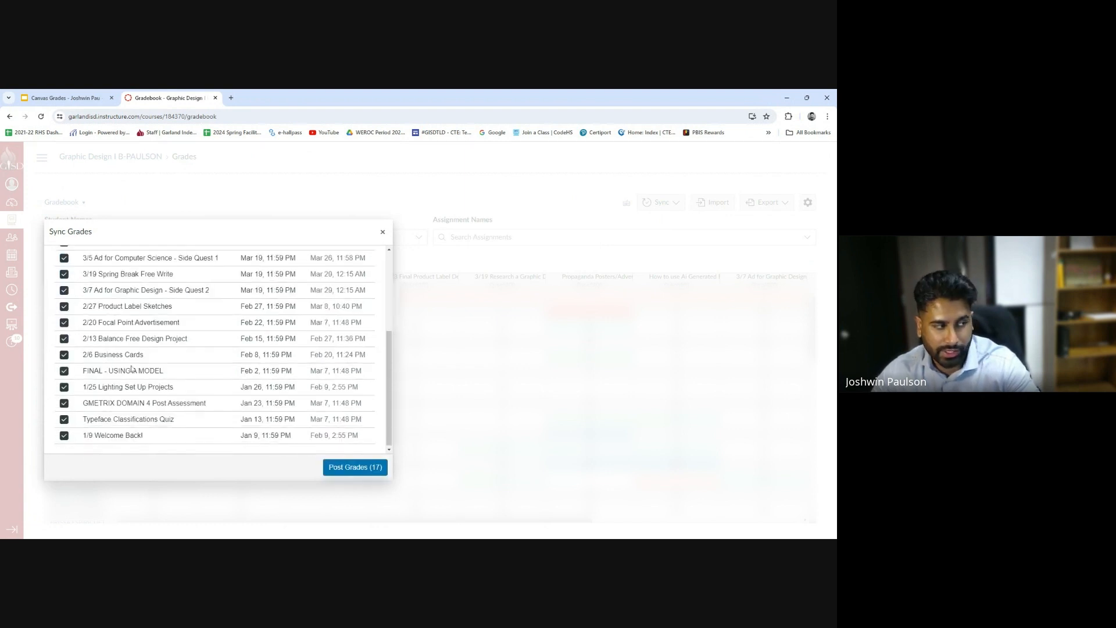
scroll(132, 368, "up", 5)
scroll(132, 368, "down", 1)
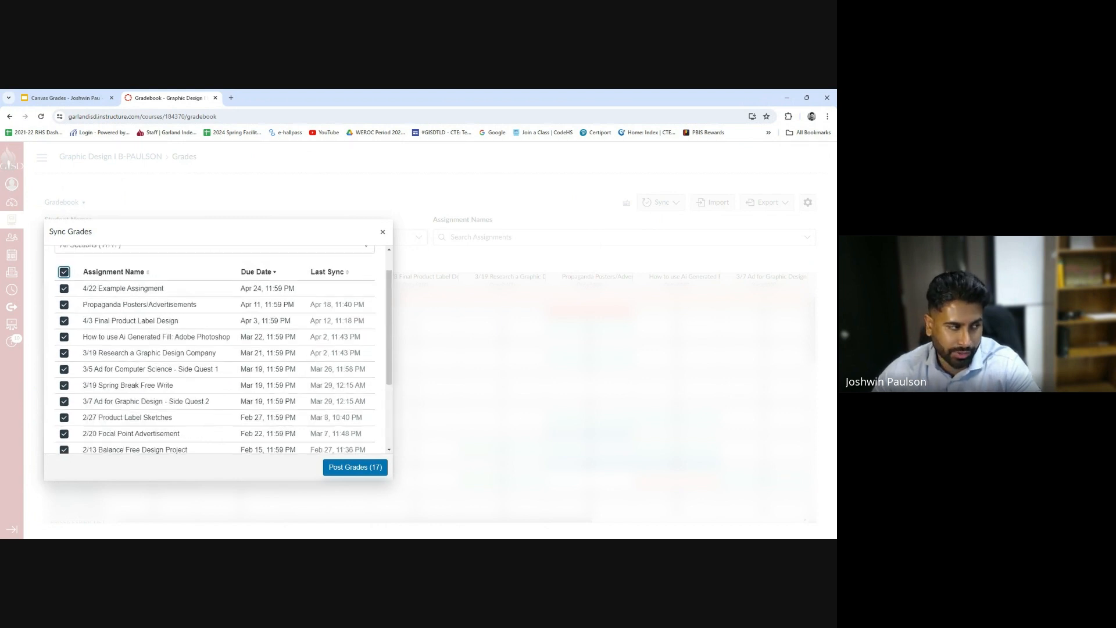
scroll(71, 311, "up", 1)
left_click(64, 304)
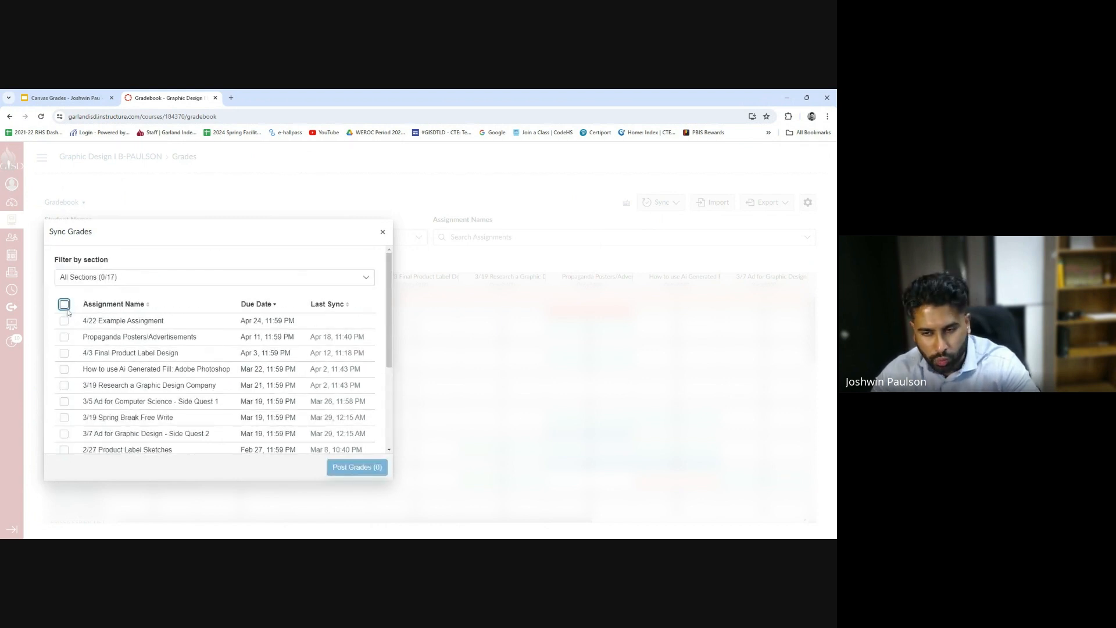
scroll(66, 320, "down", 2)
scroll(65, 325, "up", 2)
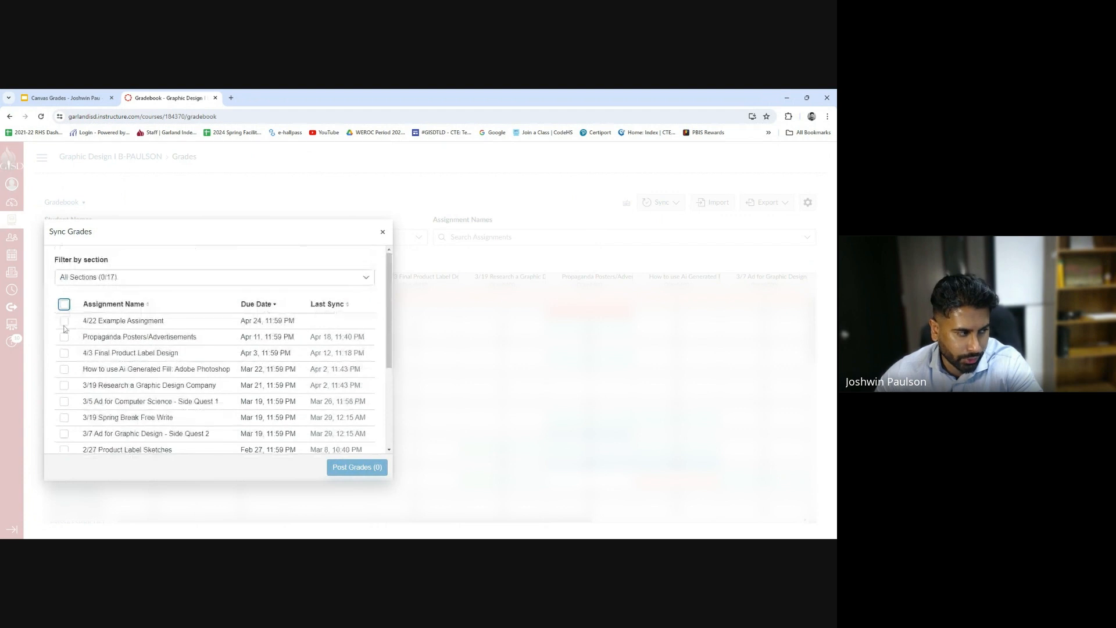
- Select only Propaganda Posters/Advertisements and 4/3 Final Product Label Design for syncing, and post their grades
left_click(64, 321)
left_click(64, 337)
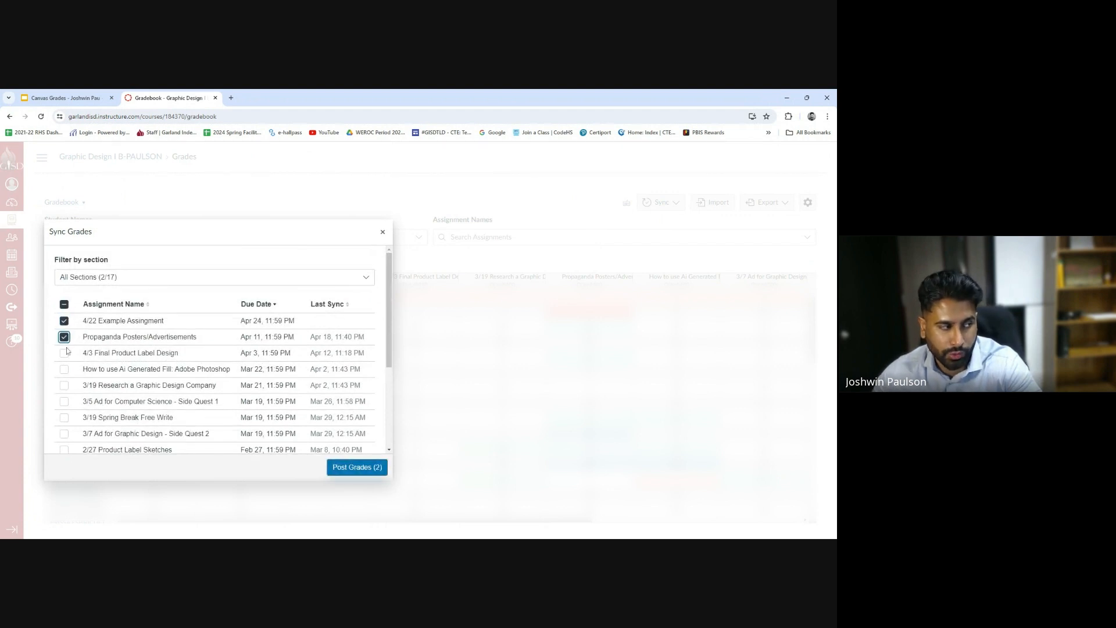
left_click(64, 353)
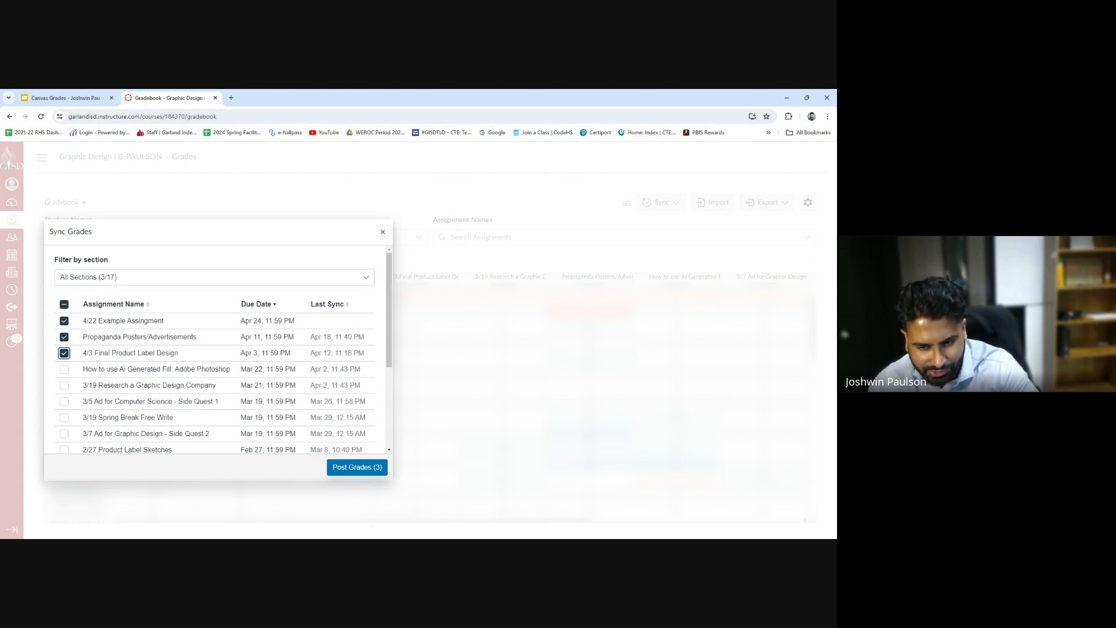
left_click(64, 320)
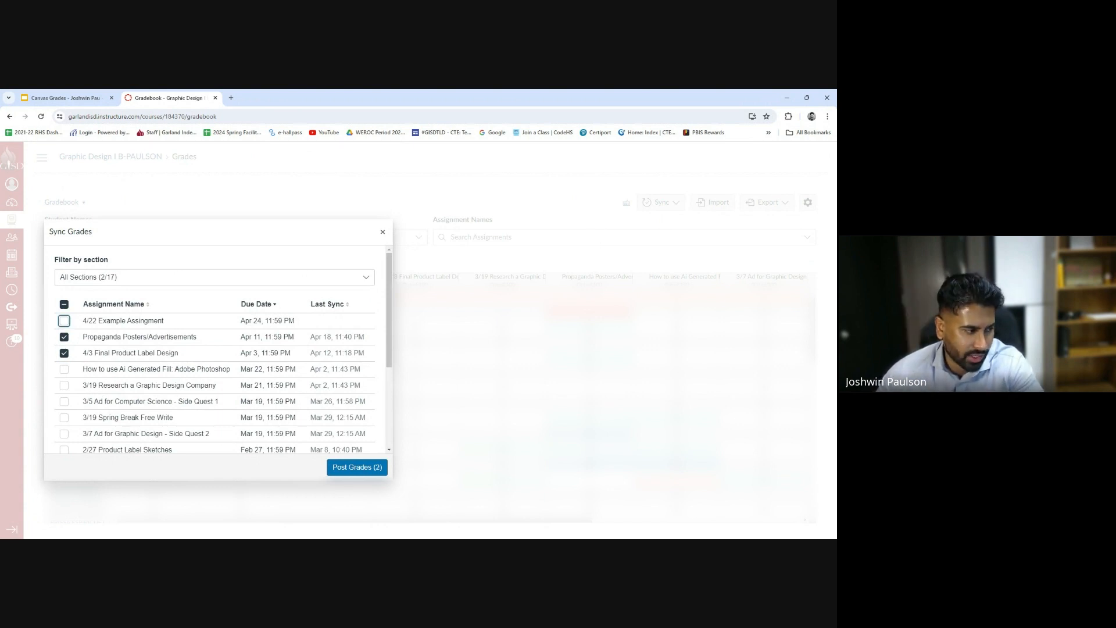
left_click(368, 472)
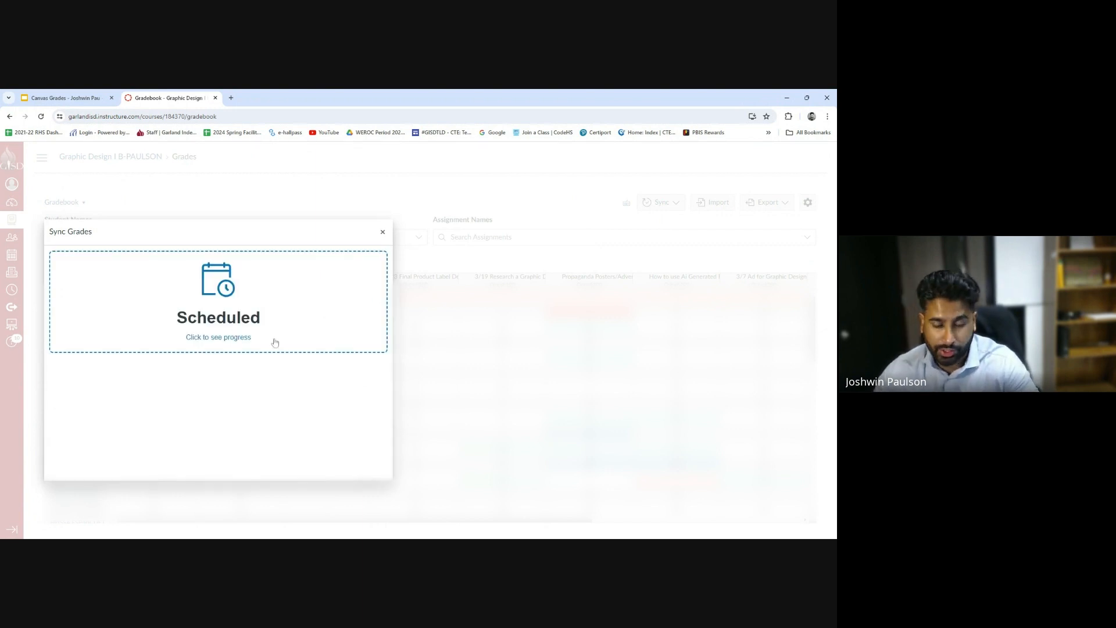
- View the progress of the scheduled grade sync and refresh the Grade Sync history
left_click(243, 300)
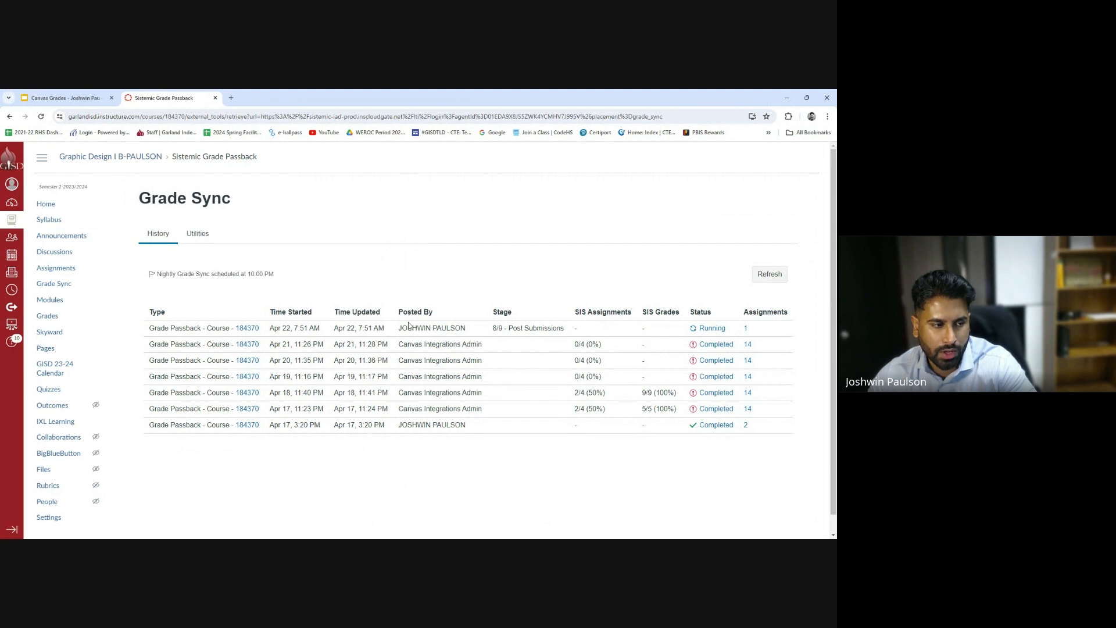
left_click(759, 281)
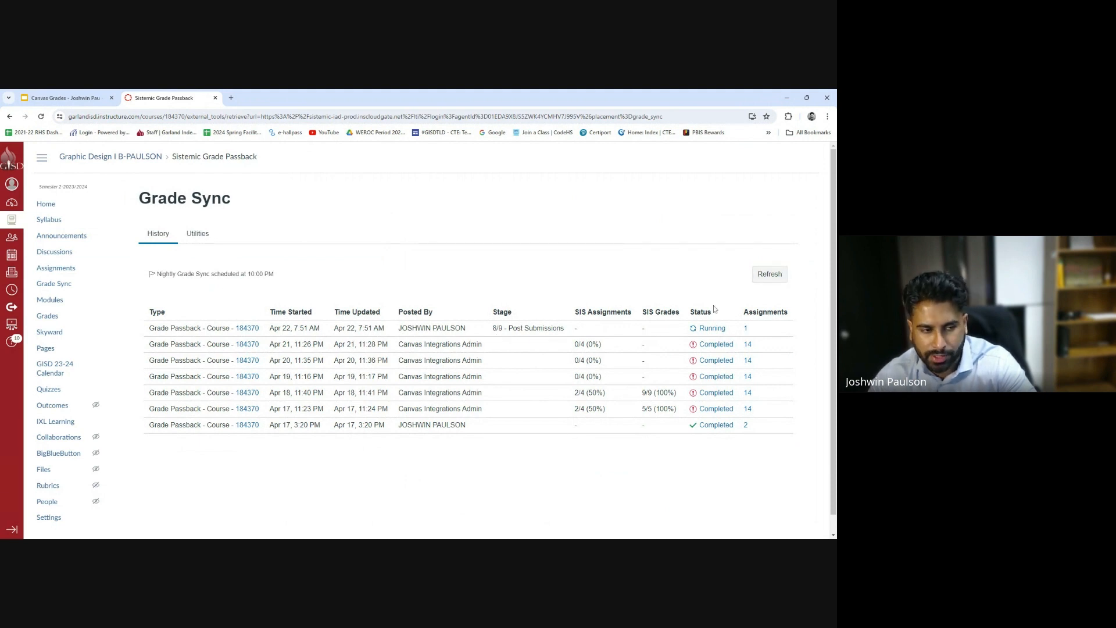
left_click(760, 281)
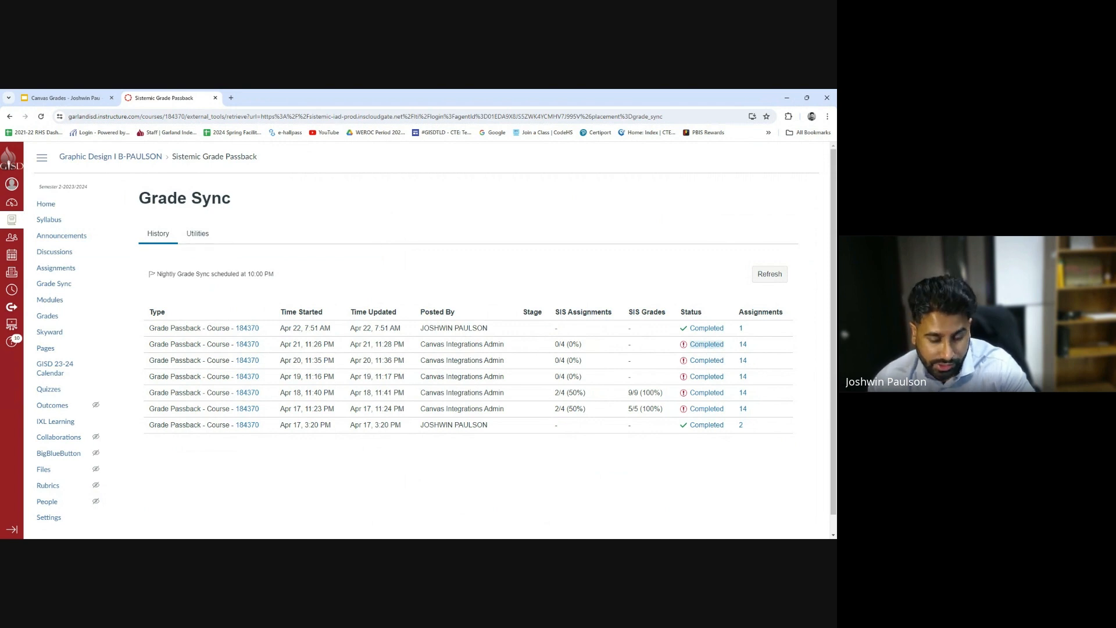
- Examine the overview and the warnings and errors of the Apr 21, 11:26 PM grade sync, and return to all grade jobs
left_click(707, 345)
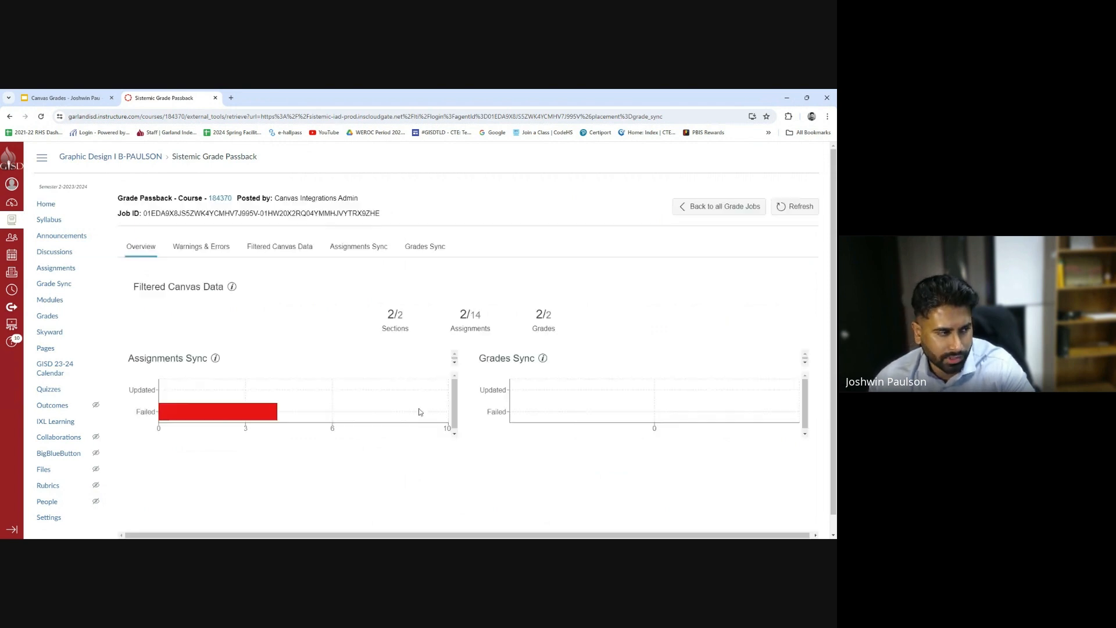
left_click(192, 249)
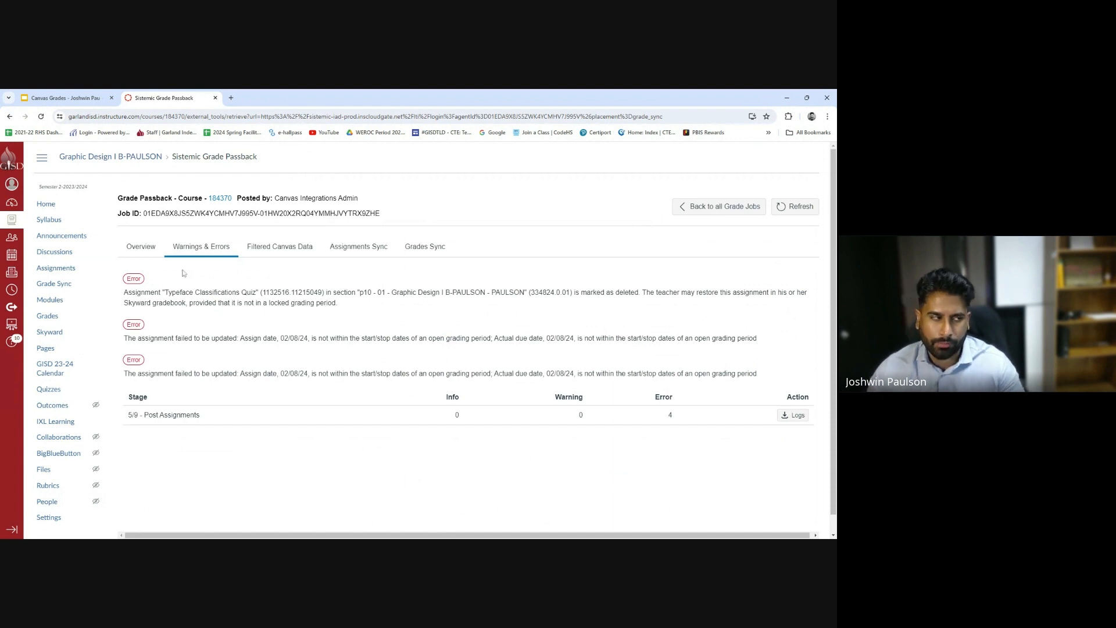
left_click(141, 250)
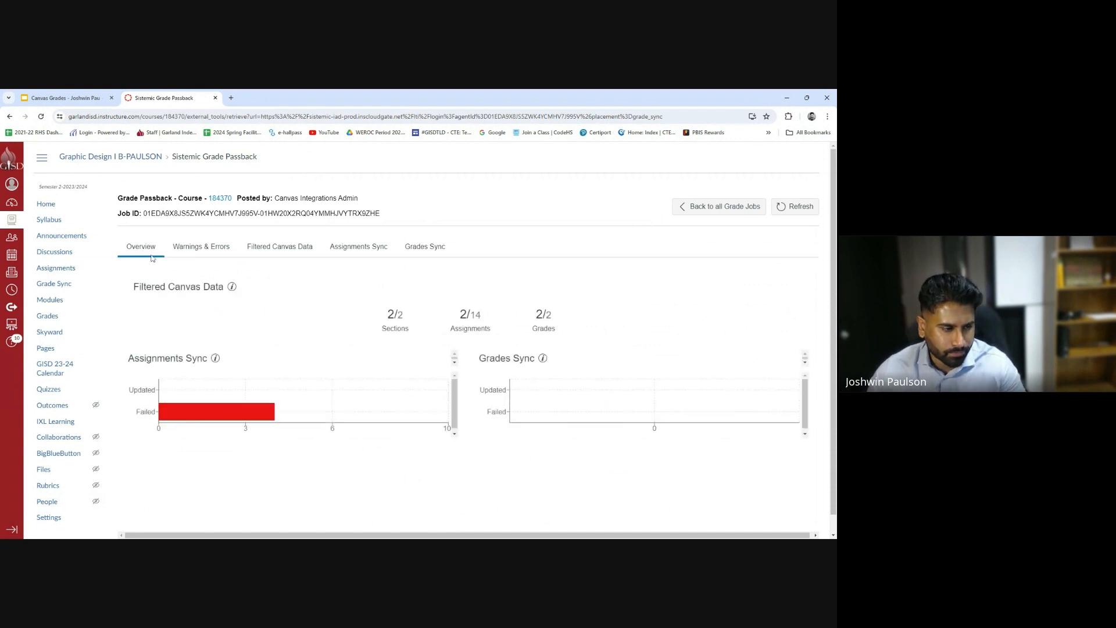
left_click(203, 249)
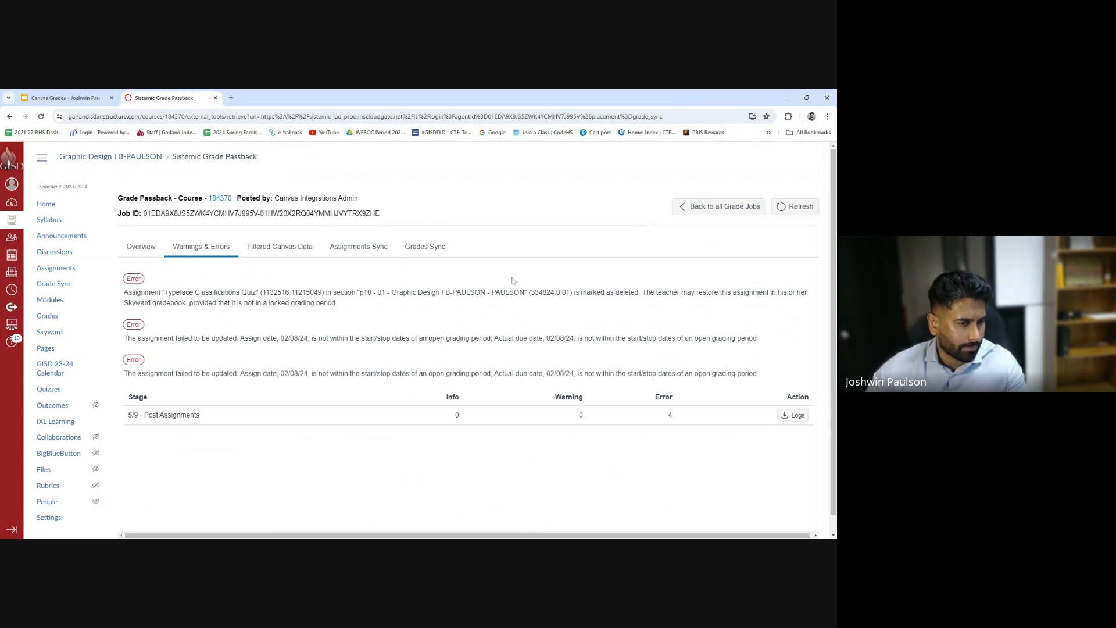
left_click(721, 208)
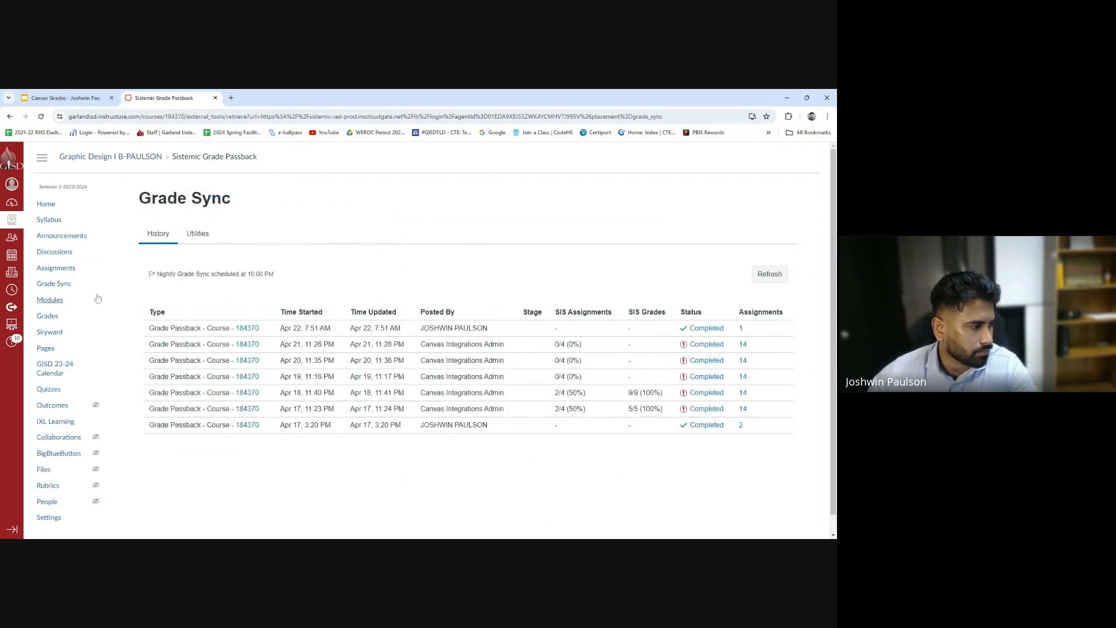
- Switch to the Canvas Grades presentation in Google Slides, present the Nightly Sync slide to read its instructions, and exit the slideshow
left_click(70, 98)
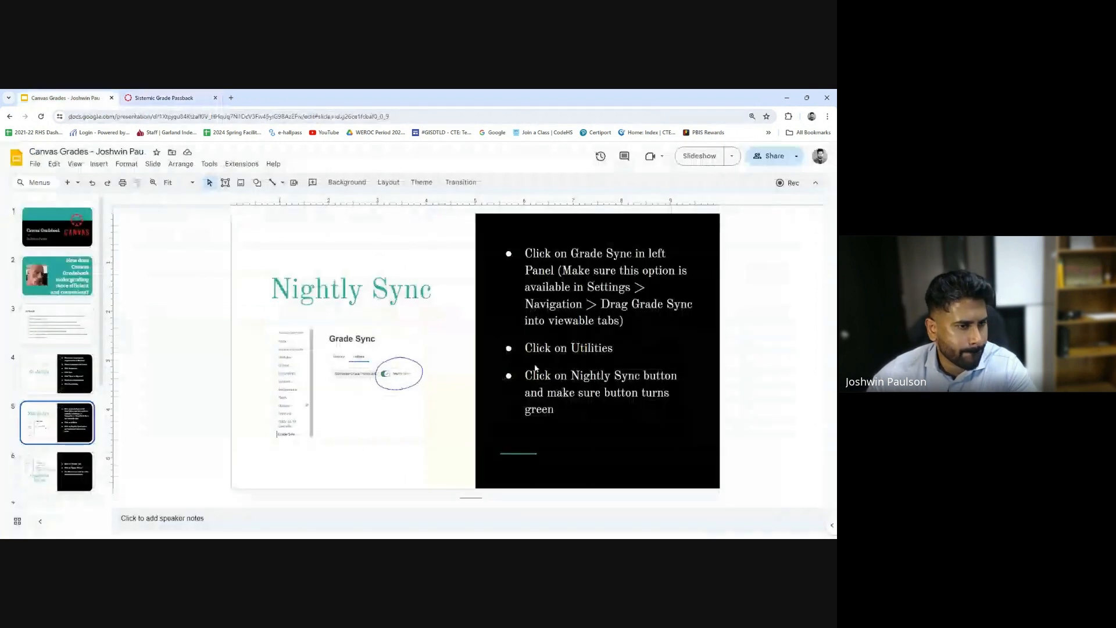
left_click(699, 155)
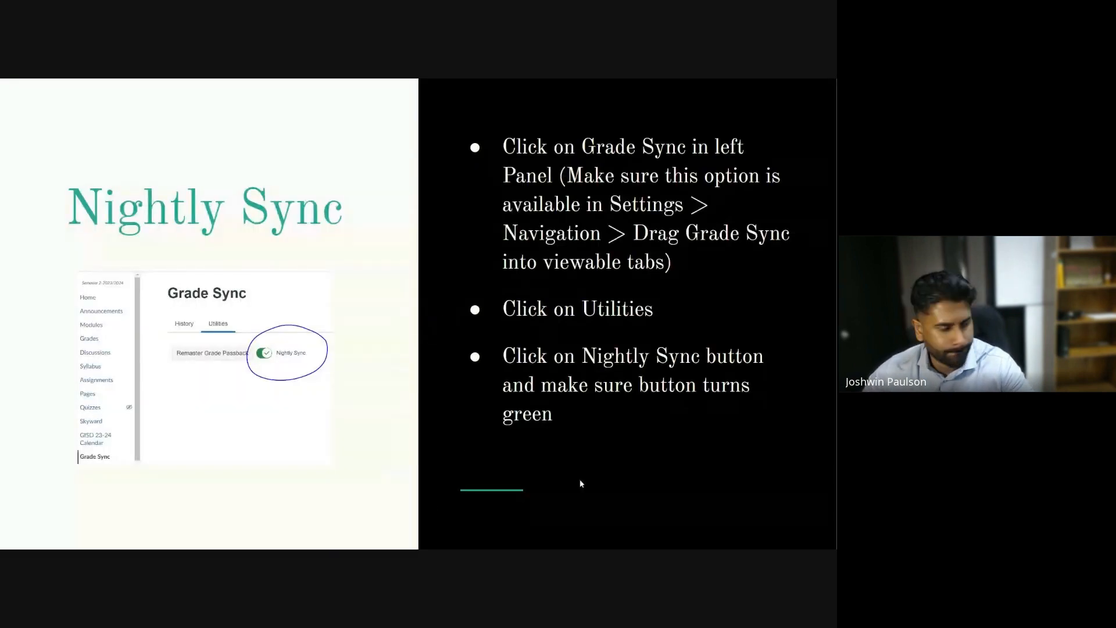
key("Right")
key("Left")
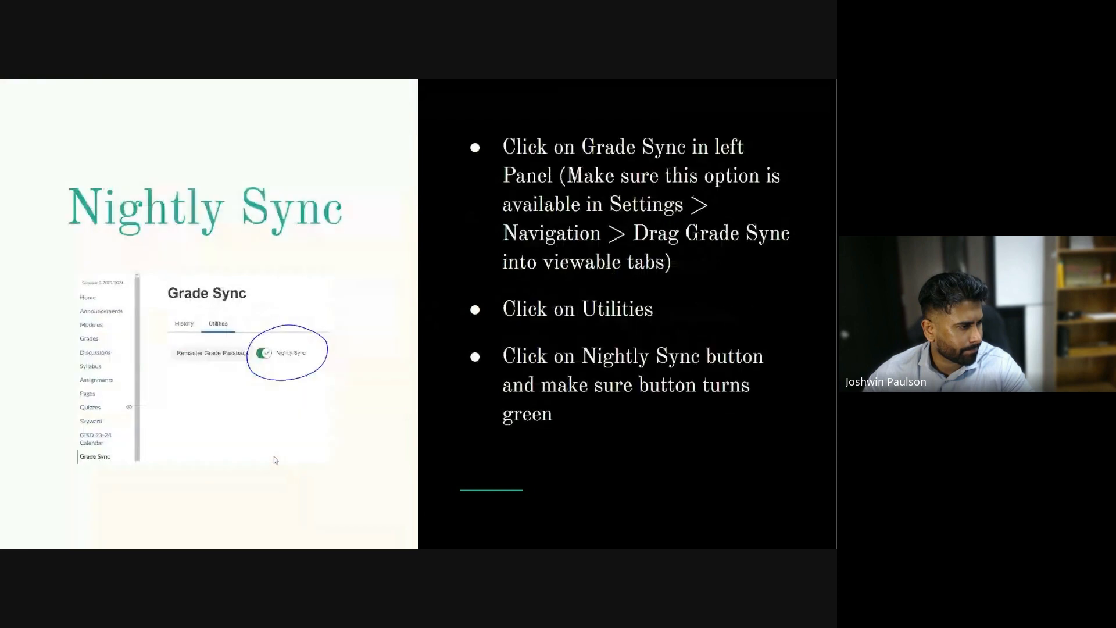
key("Left")
key("Right")
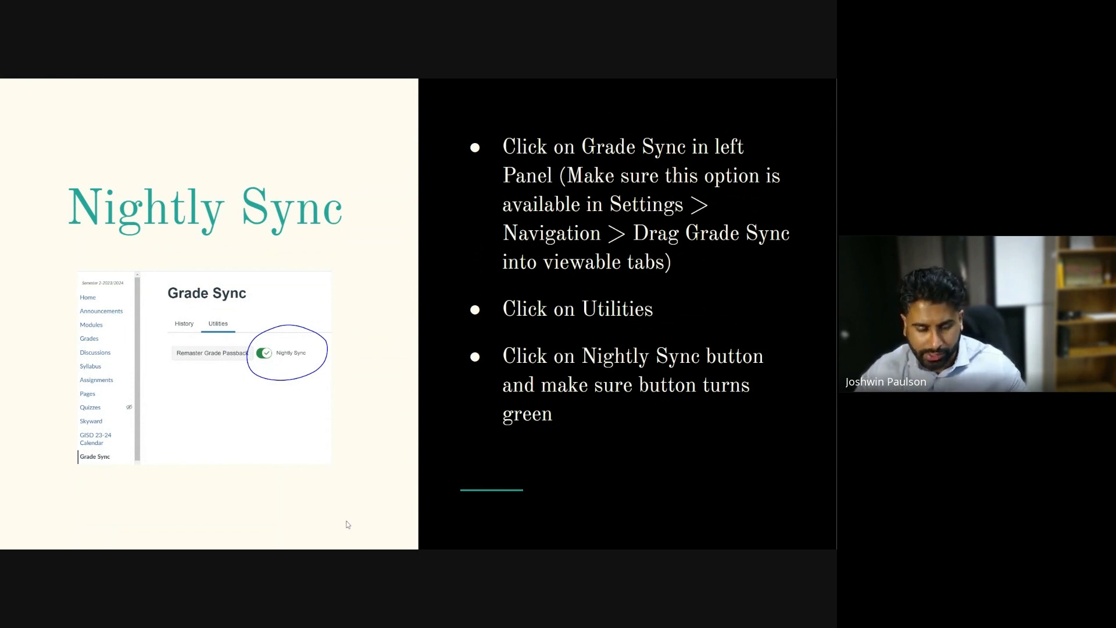
mouse_move(71, 545)
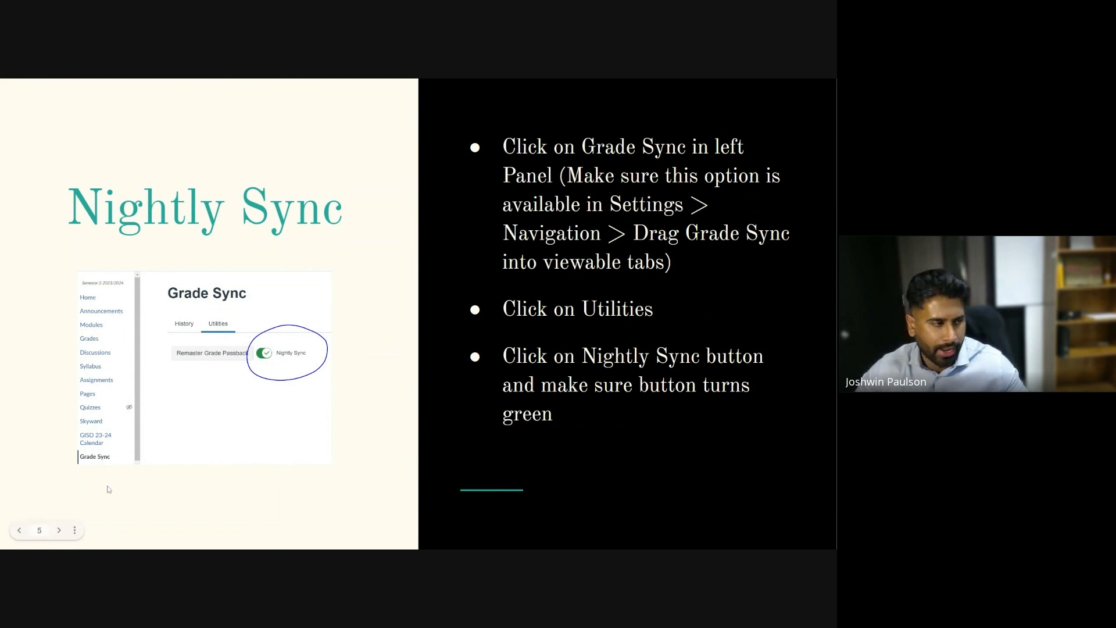
key("Escape")
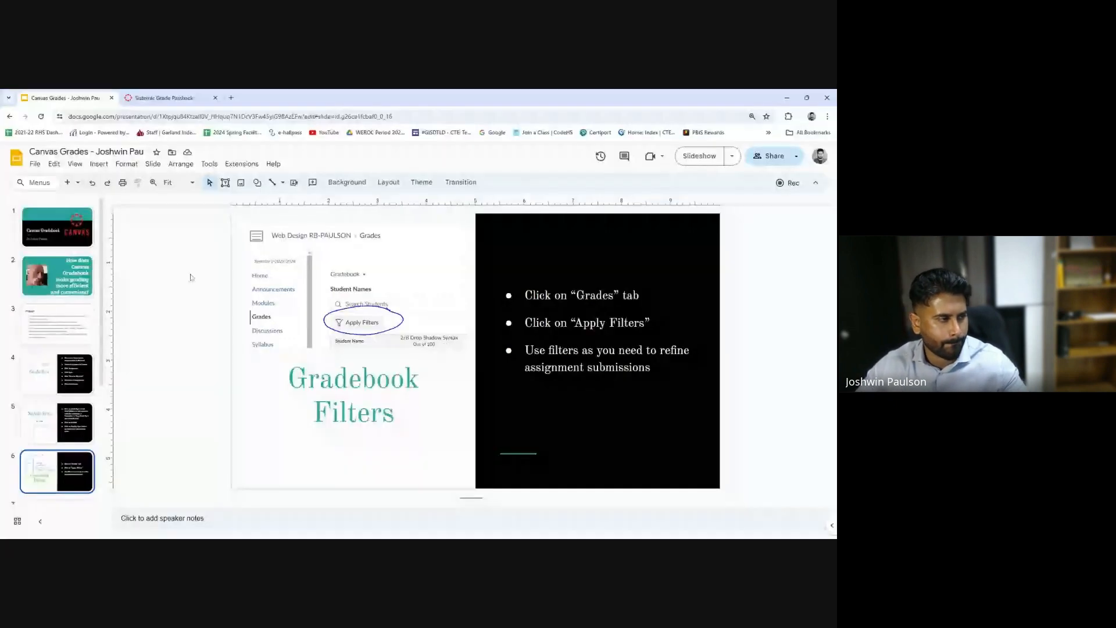
- Return to the Canvas course and open the Navigation section of its settings
left_click(160, 100)
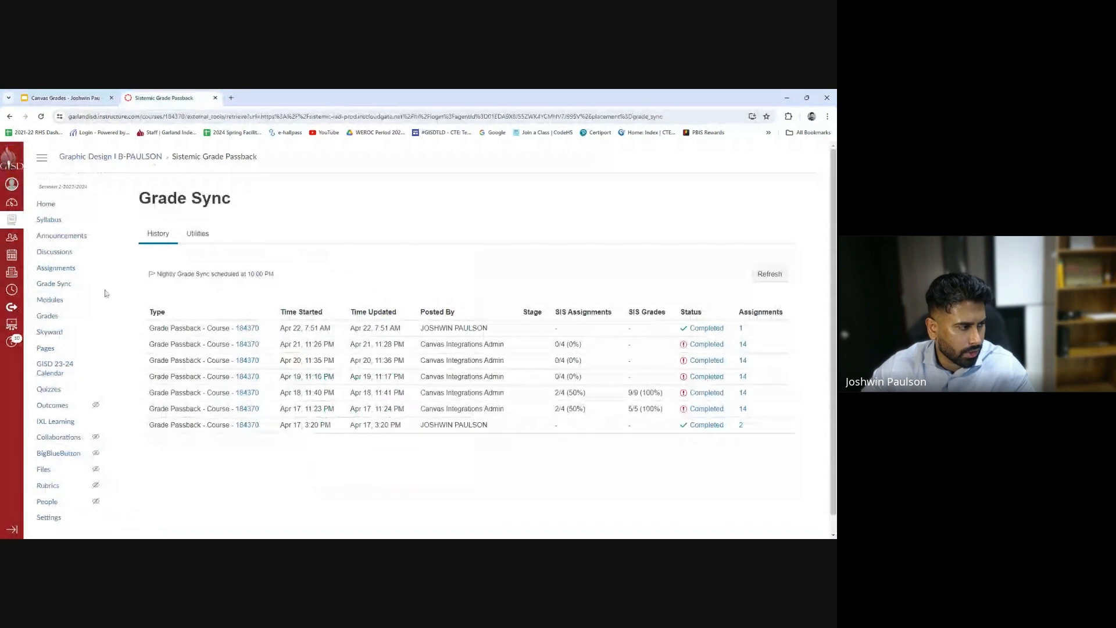
scroll(105, 302, "down", 1)
left_click(50, 500)
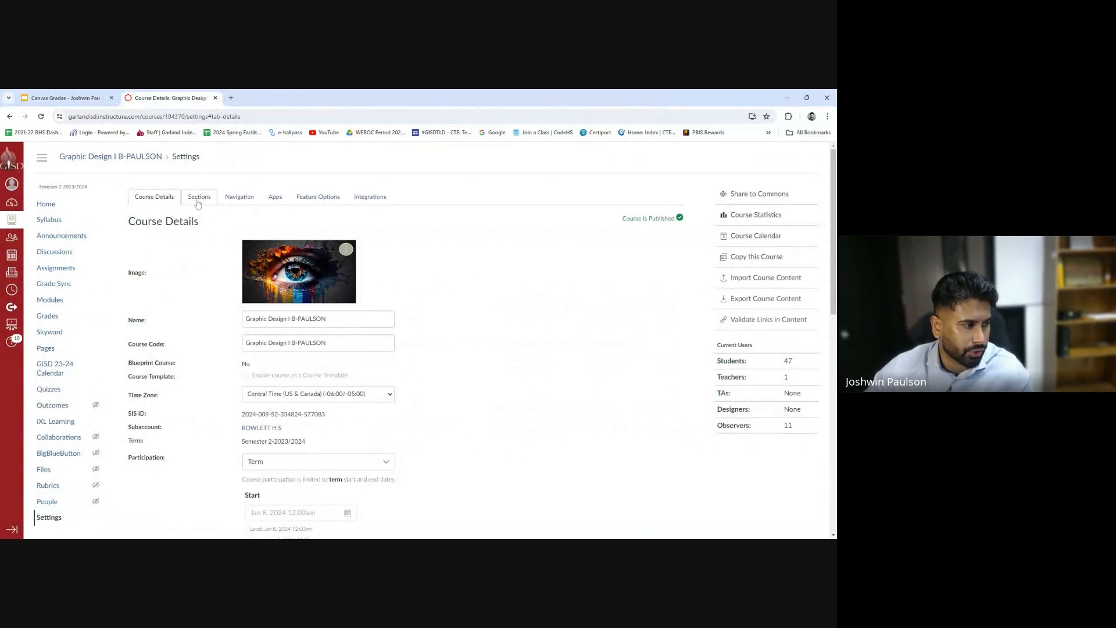
left_click(243, 196)
- Review the course navigation items and move Grade Sync into the hidden items, between Newsela and Studio
scroll(228, 348, "down", 2)
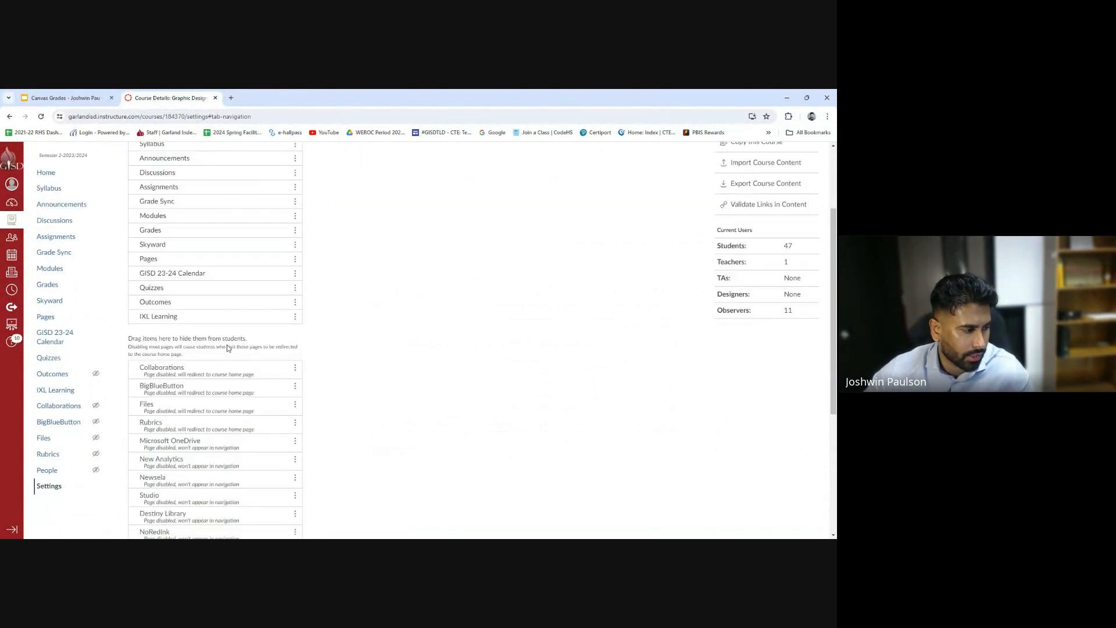
scroll(225, 384, "down", 2)
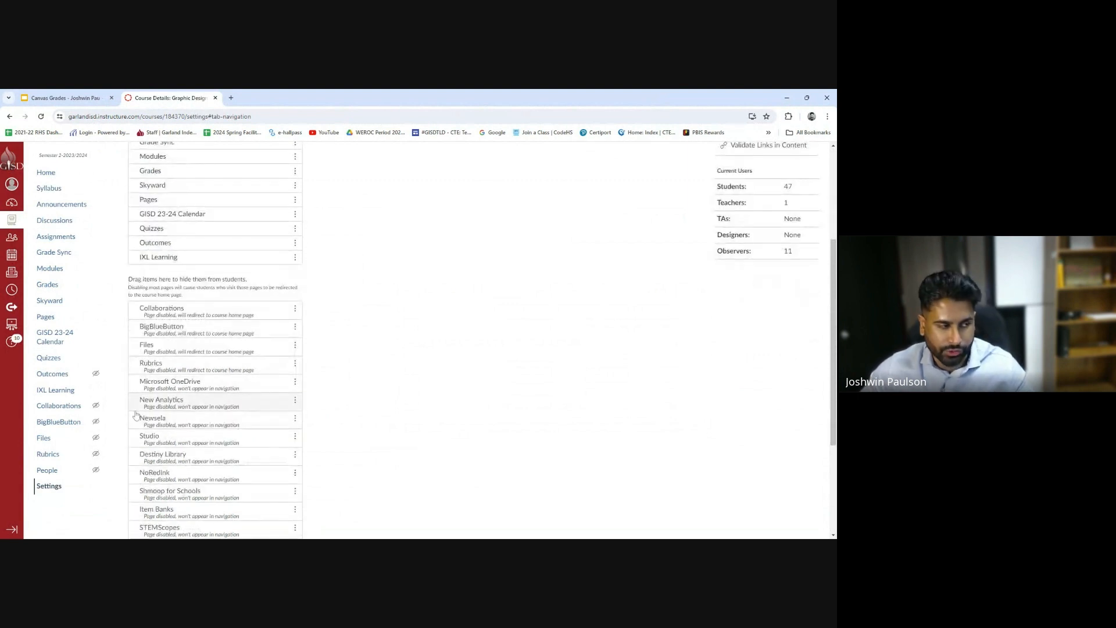
scroll(209, 435, "down", 3)
scroll(209, 435, "up", 6)
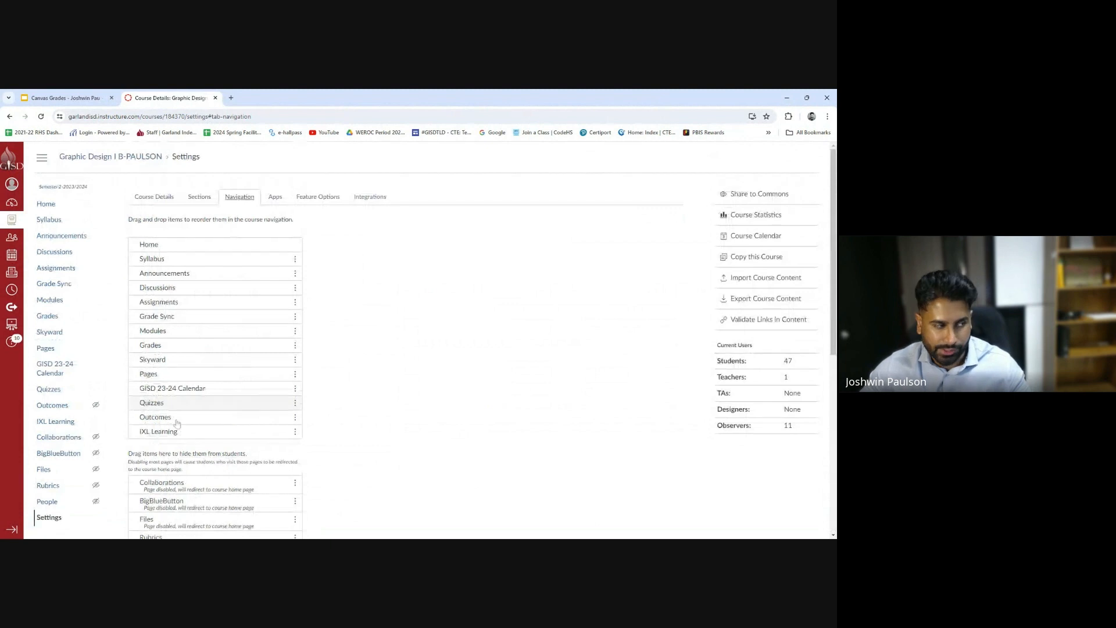
scroll(232, 388, "down", 4)
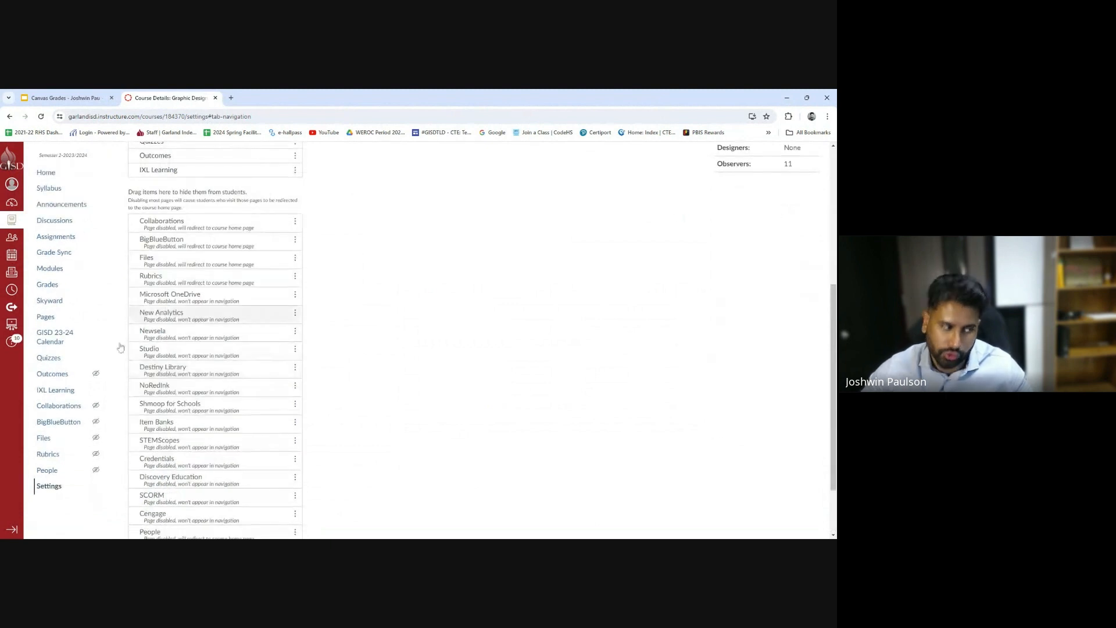
scroll(228, 416, "up", 1)
scroll(229, 416, "up", 4)
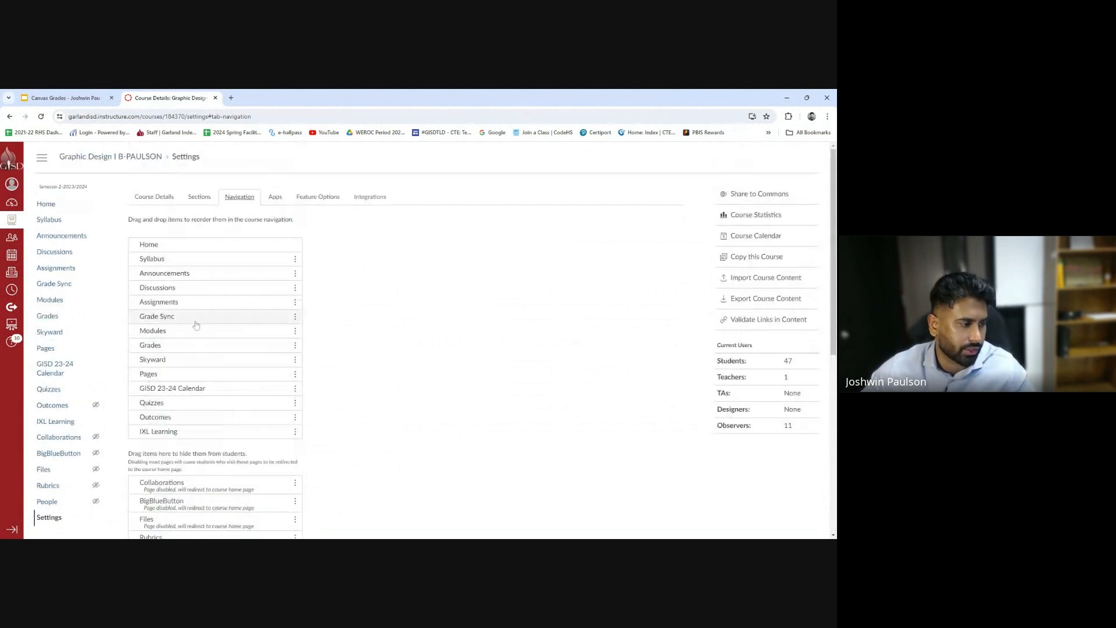
left_click_drag(195, 320, 211, 478)
scroll(207, 491, "down", 3)
scroll(293, 454, "up", 3)
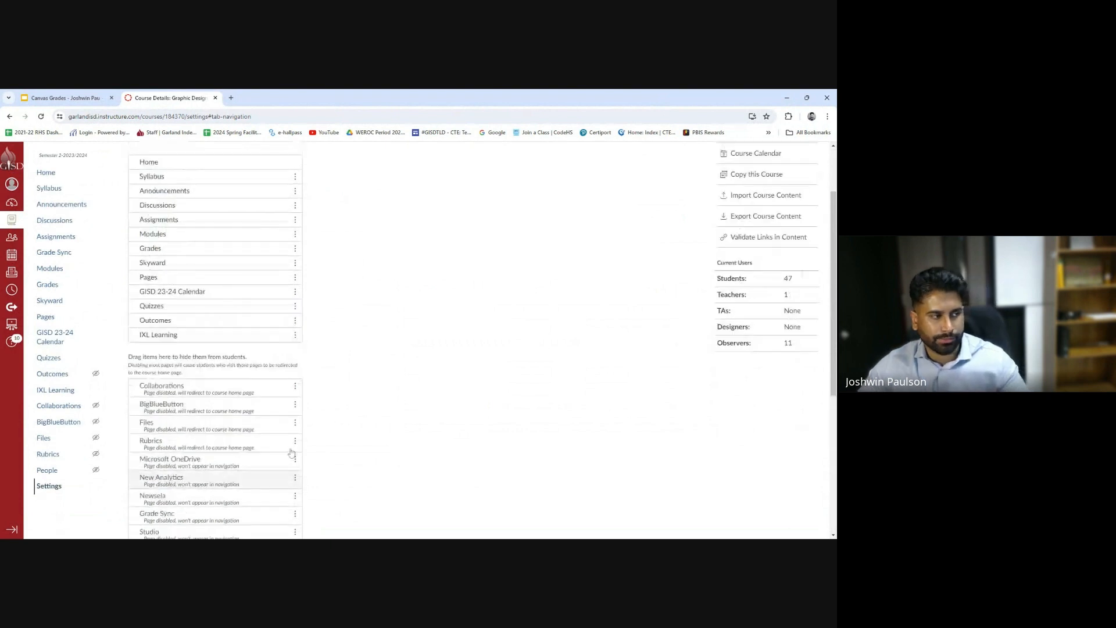
- Move Grade Sync from the hidden items back into the visible course navigation items and save the navigation settings
scroll(277, 362, "down", 4)
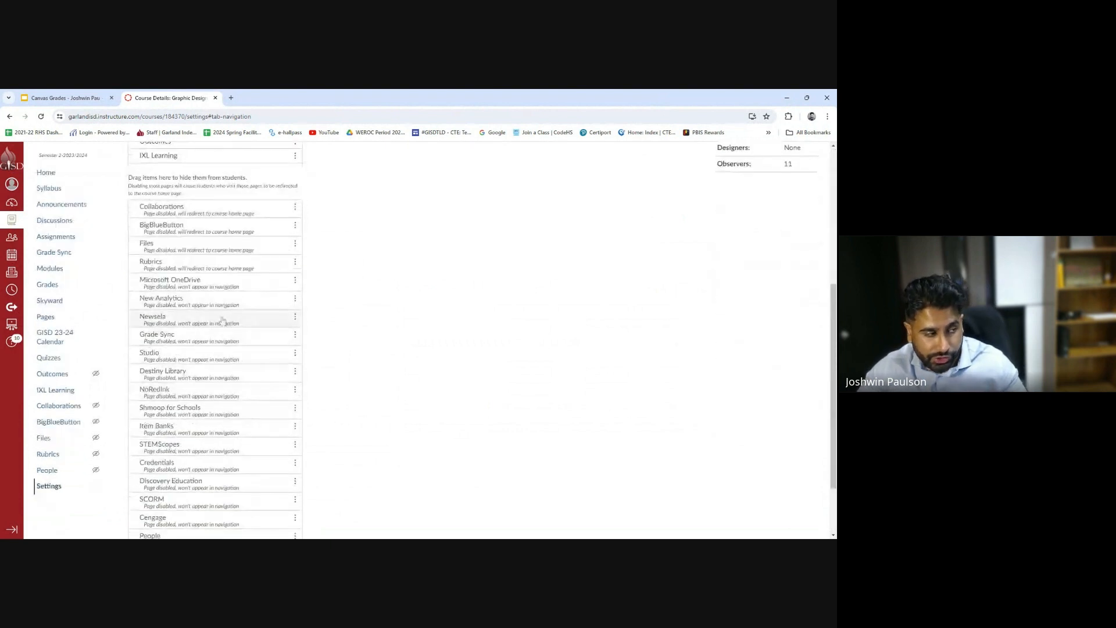
left_click_drag(199, 343, 215, 239)
scroll(386, 329, "down", 5)
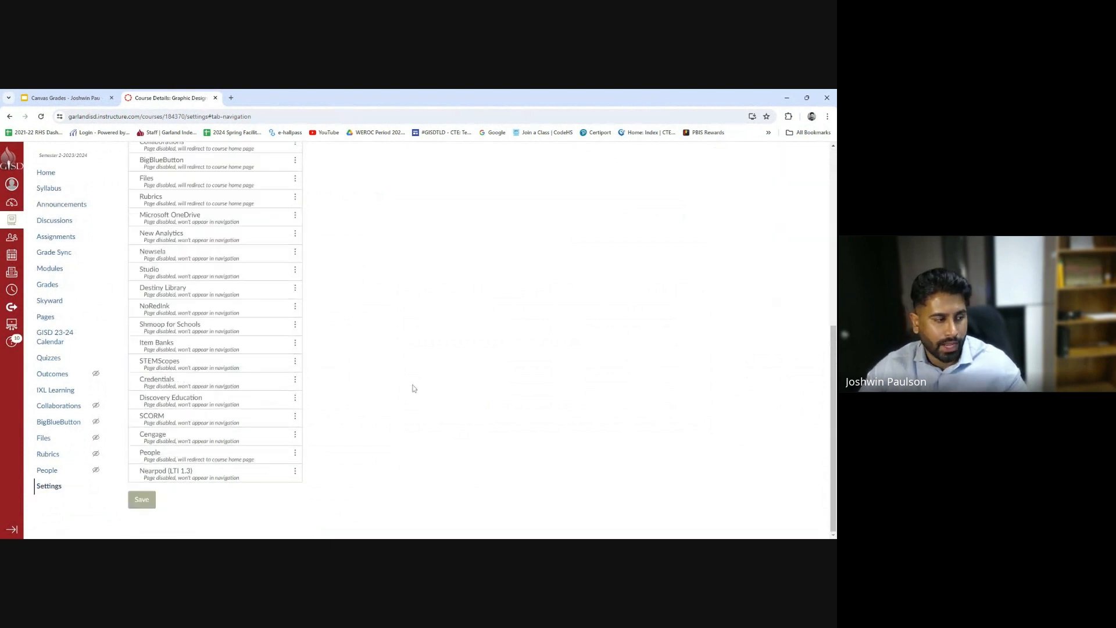
left_click(136, 502)
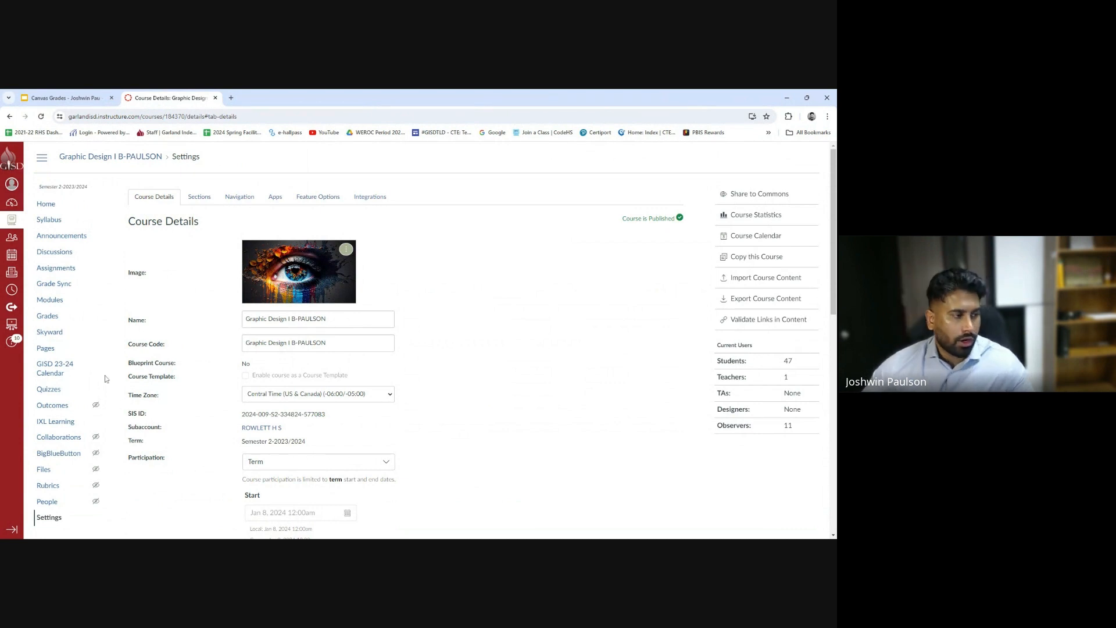
- Open the Grade Sync utilities for the course and switch Nightly Sync off and on again
left_click(64, 289)
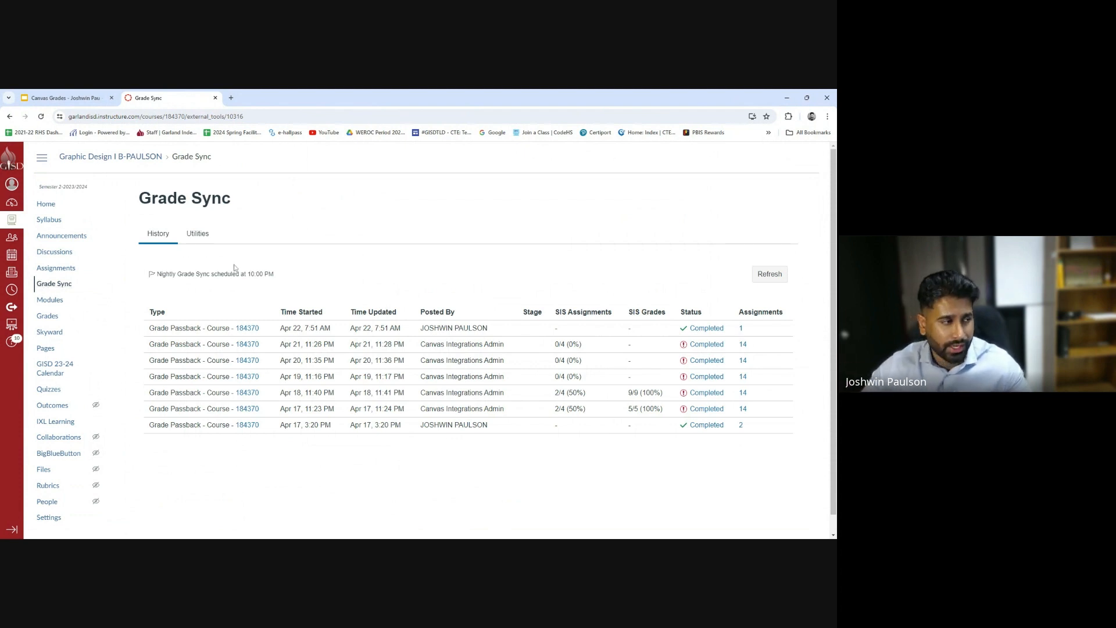
left_click(198, 235)
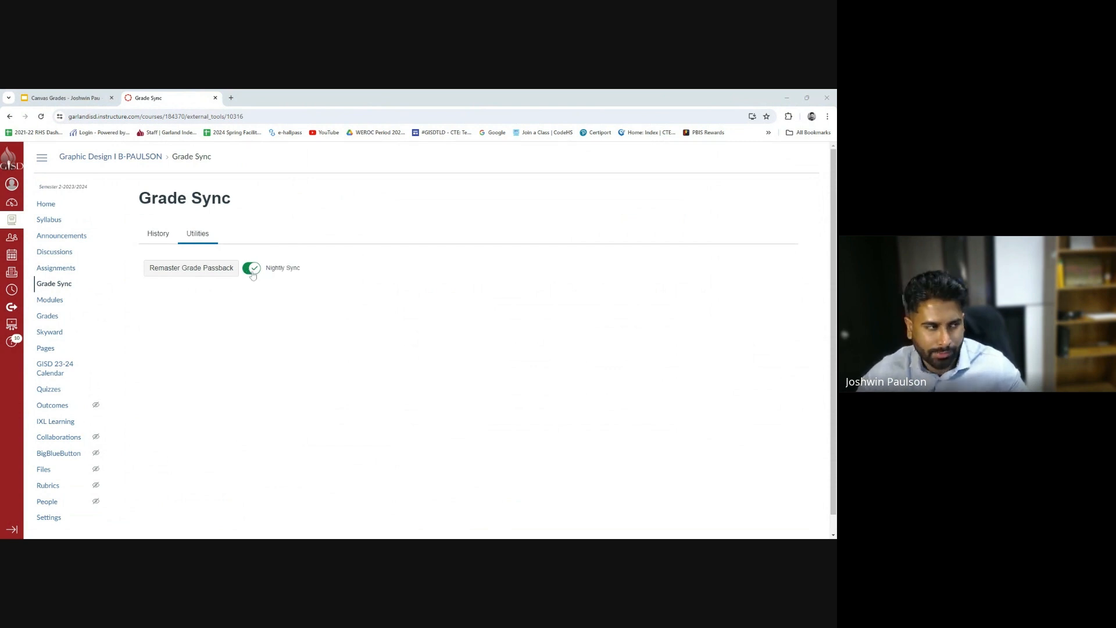
left_click(253, 271)
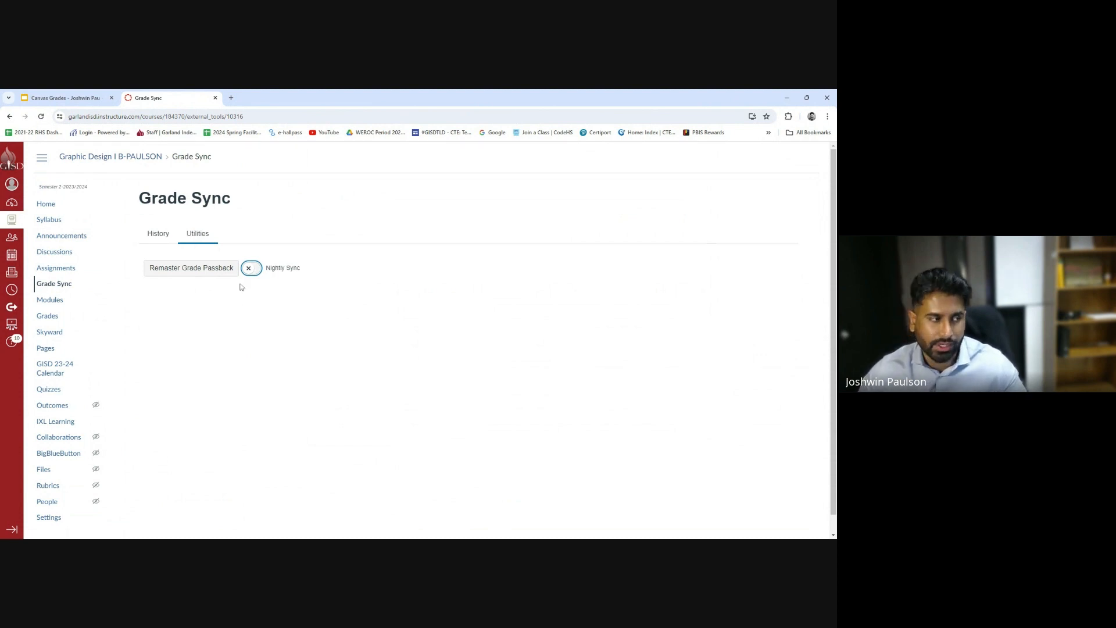
left_click(250, 268)
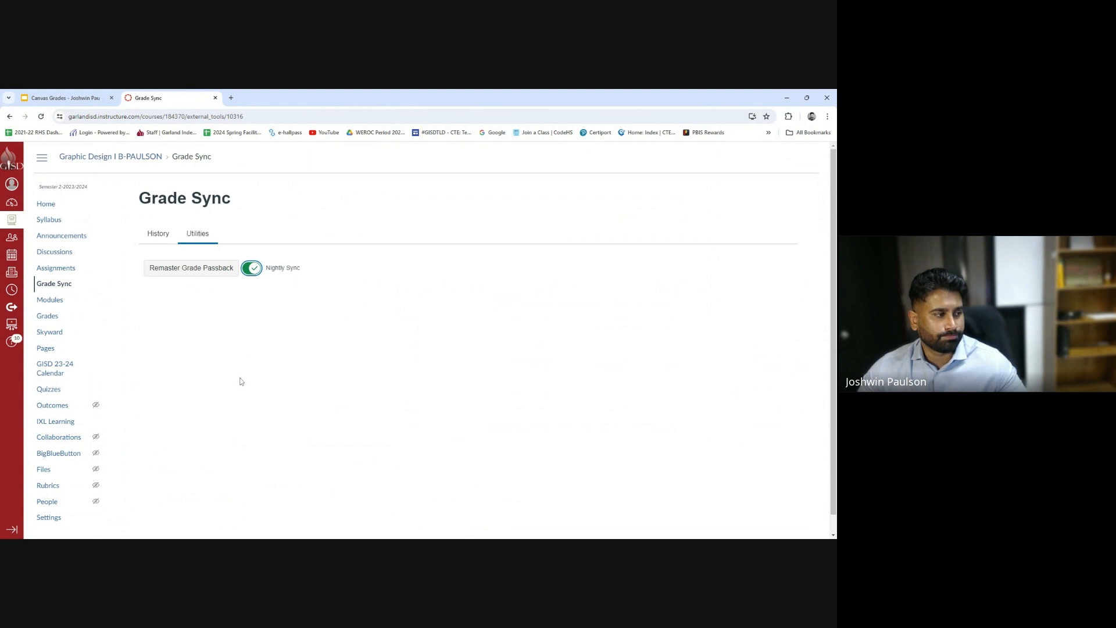
scroll(240, 384, "down", 1)
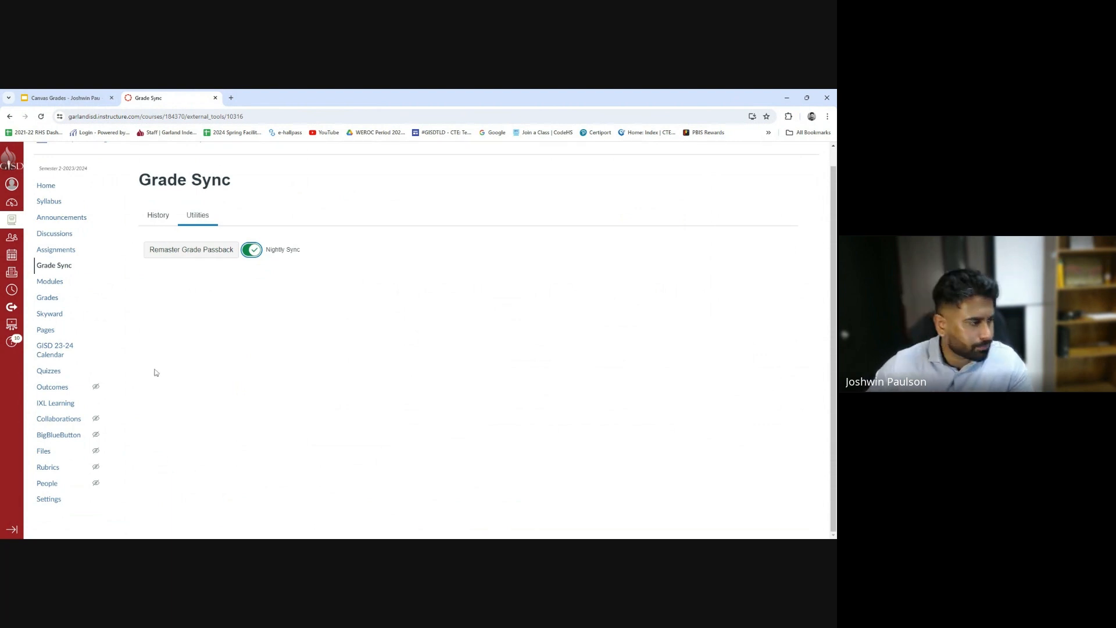
- Switch to the Canvas Grades presentation in Google Slides, present the Gradebook Filters and Filter Options slides, and exit the slideshow
left_click(25, 99)
left_click(701, 156)
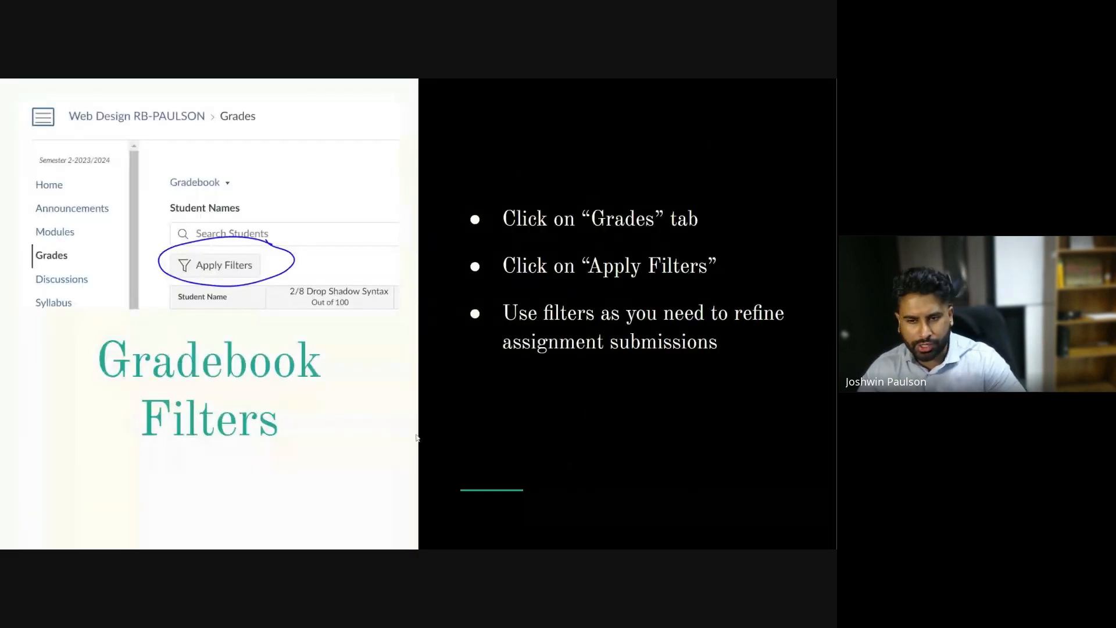
left_click(421, 437)
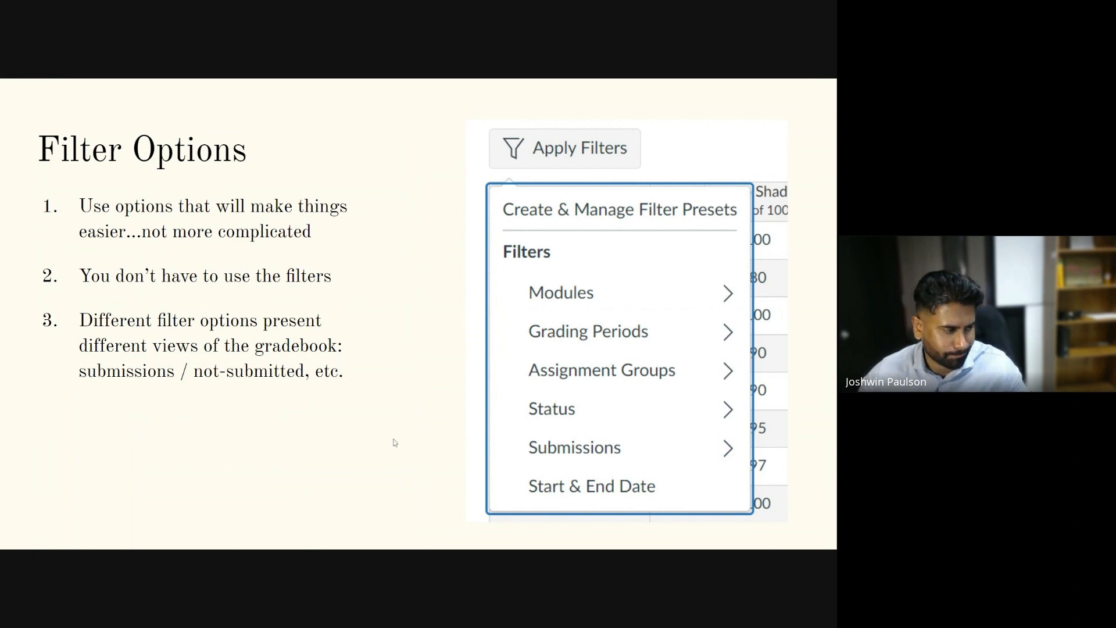
key("Escape")
- Return to the Canvas course, open its gradebook, review the form for creating a filter preset, and close it without saving
left_click(177, 101)
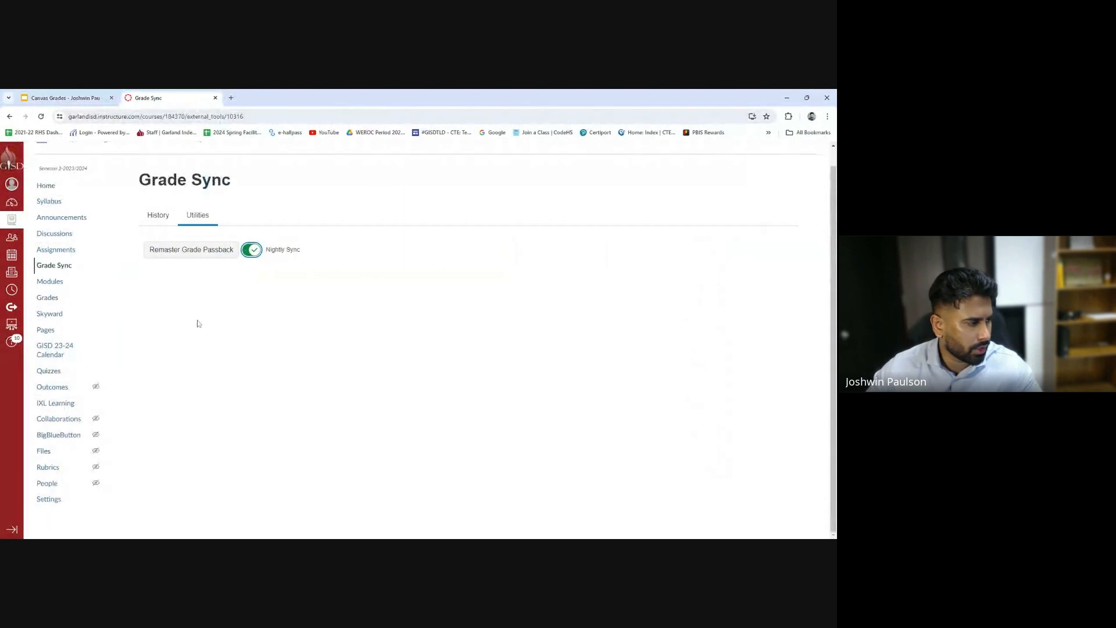
left_click(48, 299)
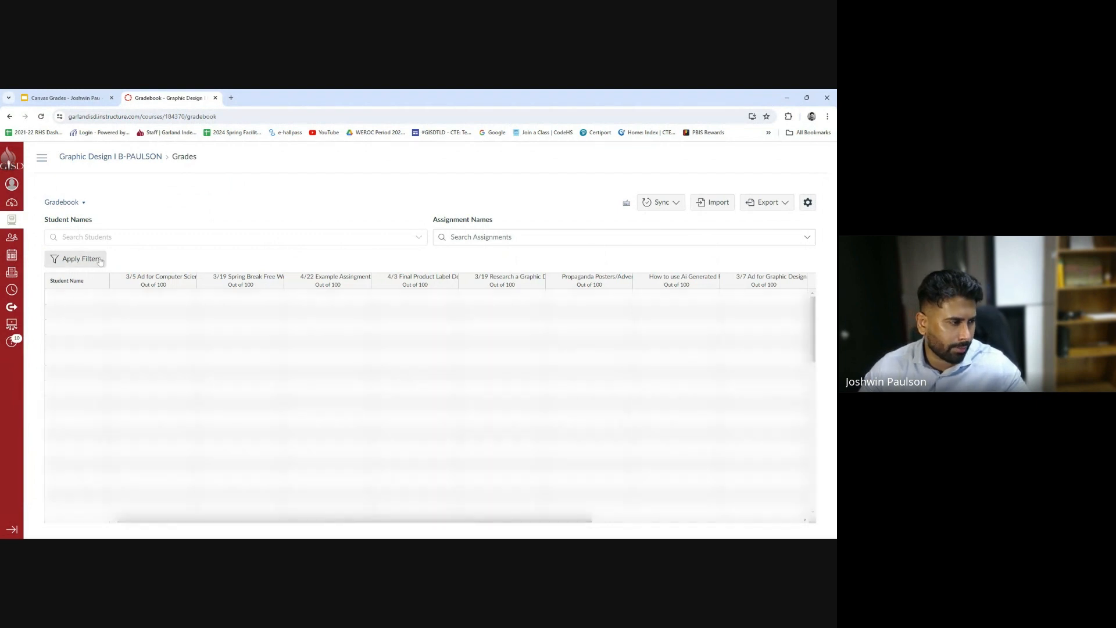
left_click(79, 265)
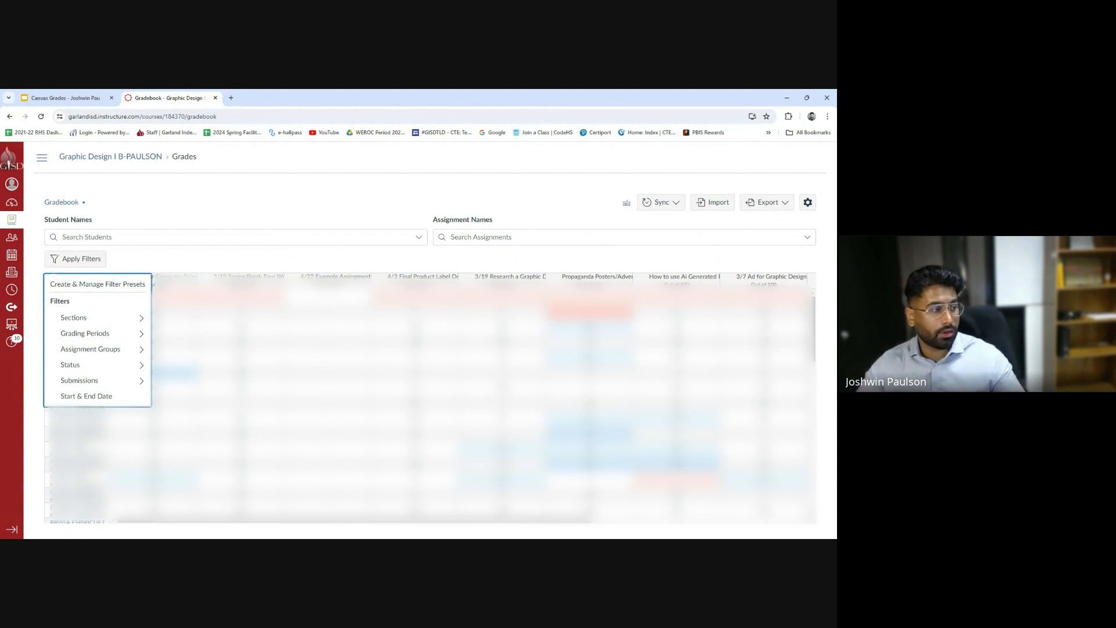
left_click(101, 285)
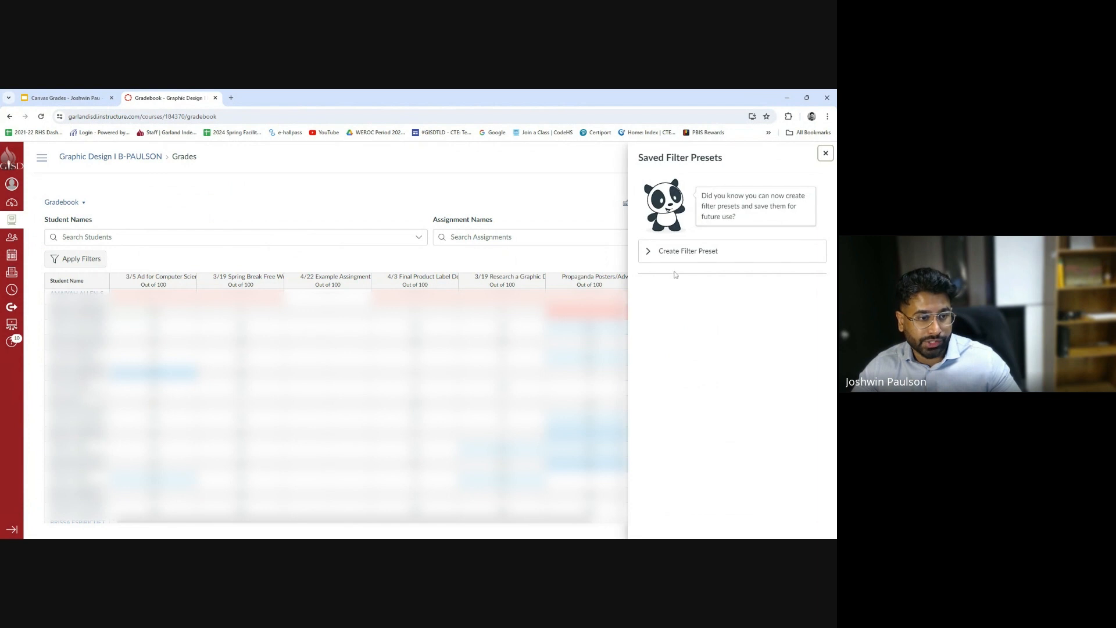
left_click(651, 254)
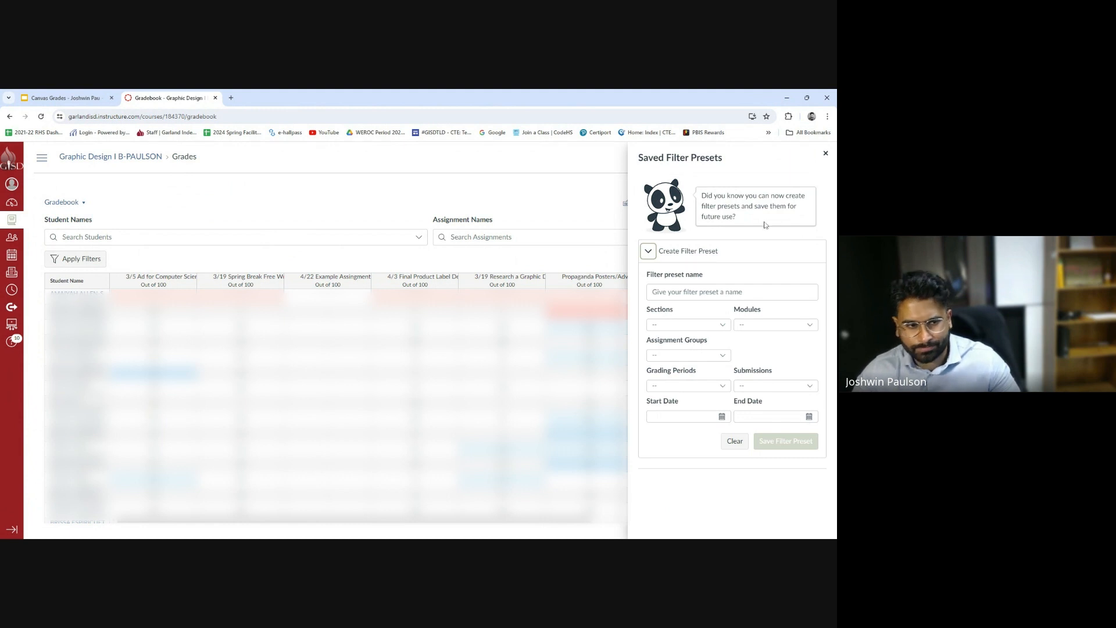
left_click(826, 154)
- Examine which sections the gradebook can be filtered by, without choosing one
left_click(93, 260)
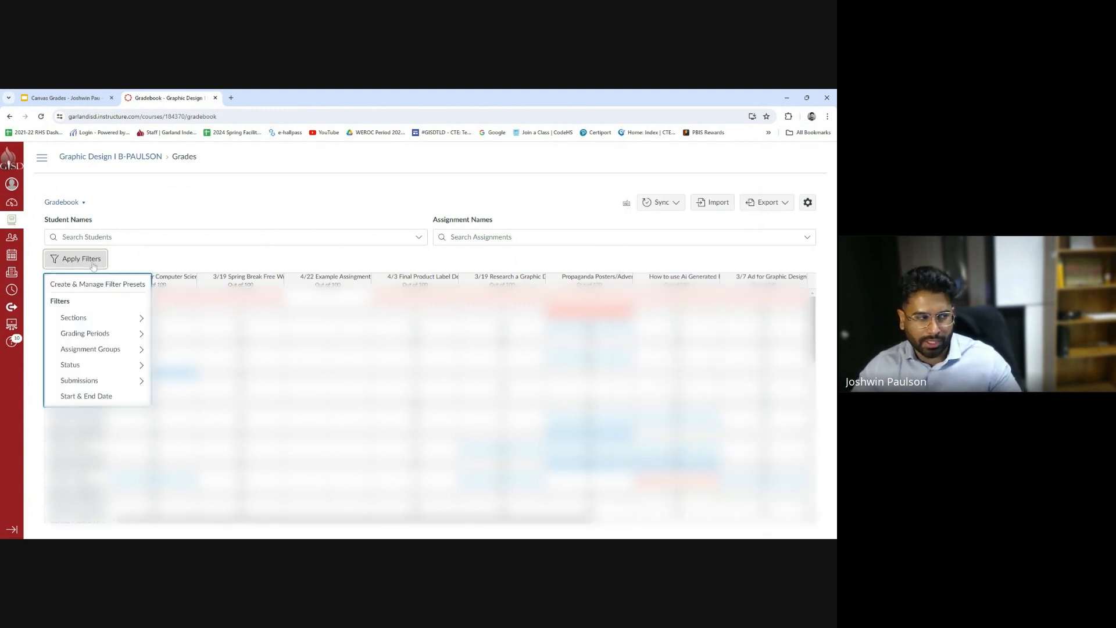
left_click(112, 323)
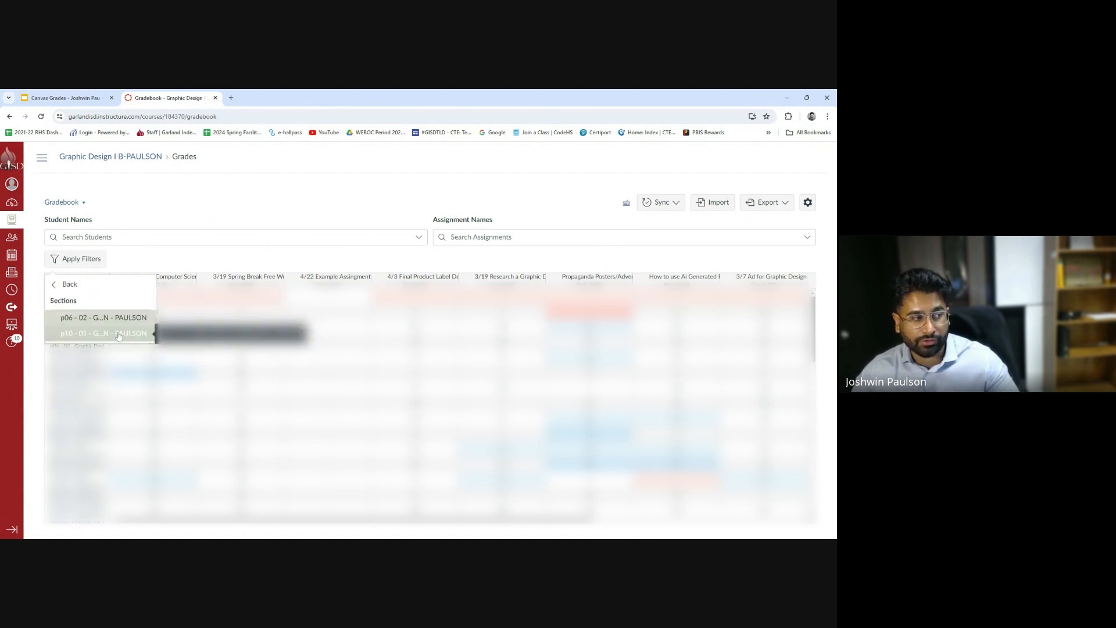
left_click(119, 239)
- Filter the gradebook by the Cycle 4 grading period
left_click(88, 259)
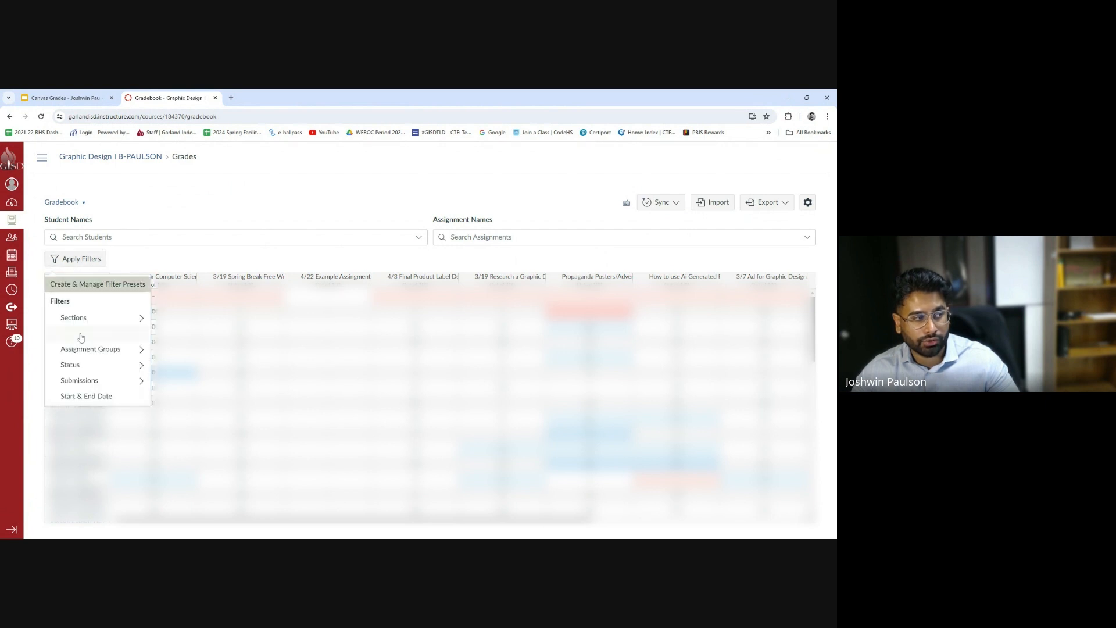
left_click(80, 340)
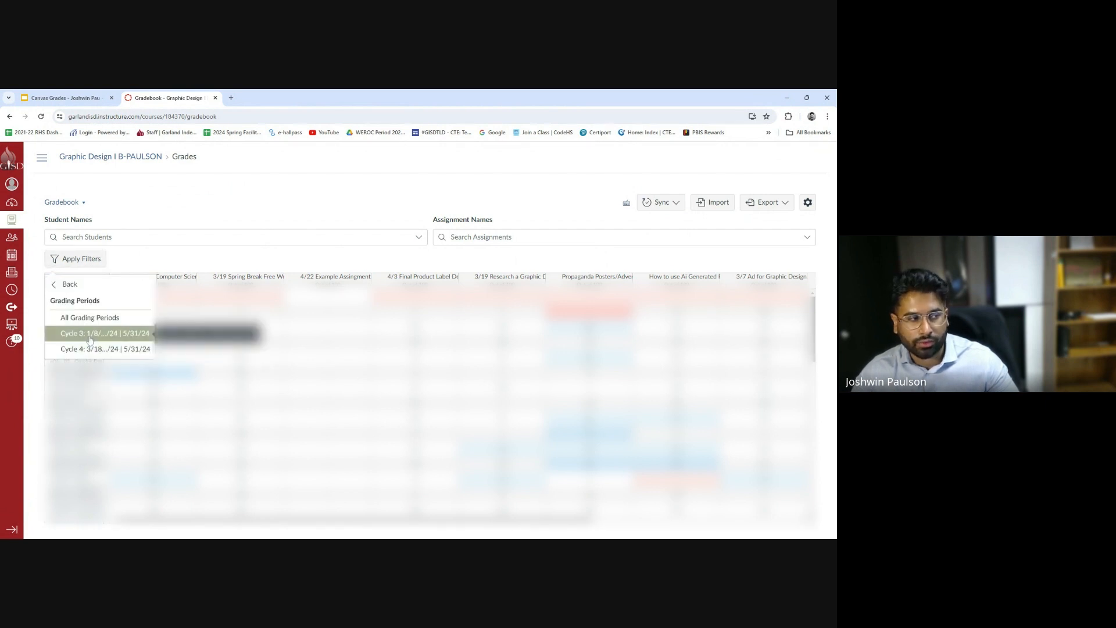
left_click(87, 333)
left_click(87, 348)
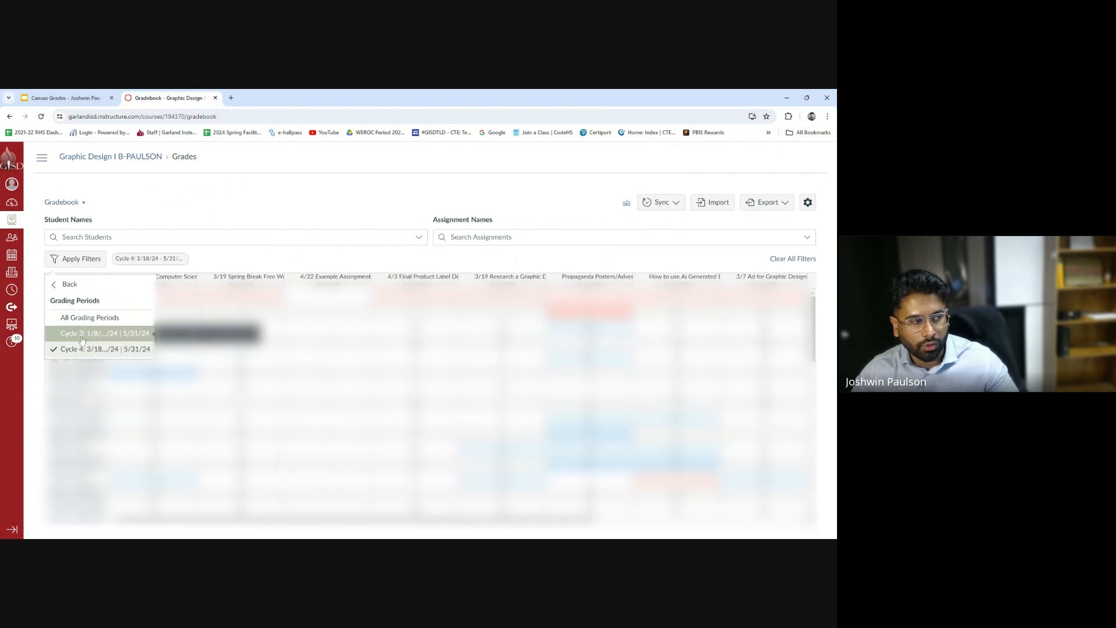
left_click(63, 263)
- Examine the Assignment Groups and Status filter options of the gradebook without applying any of them
left_click(66, 264)
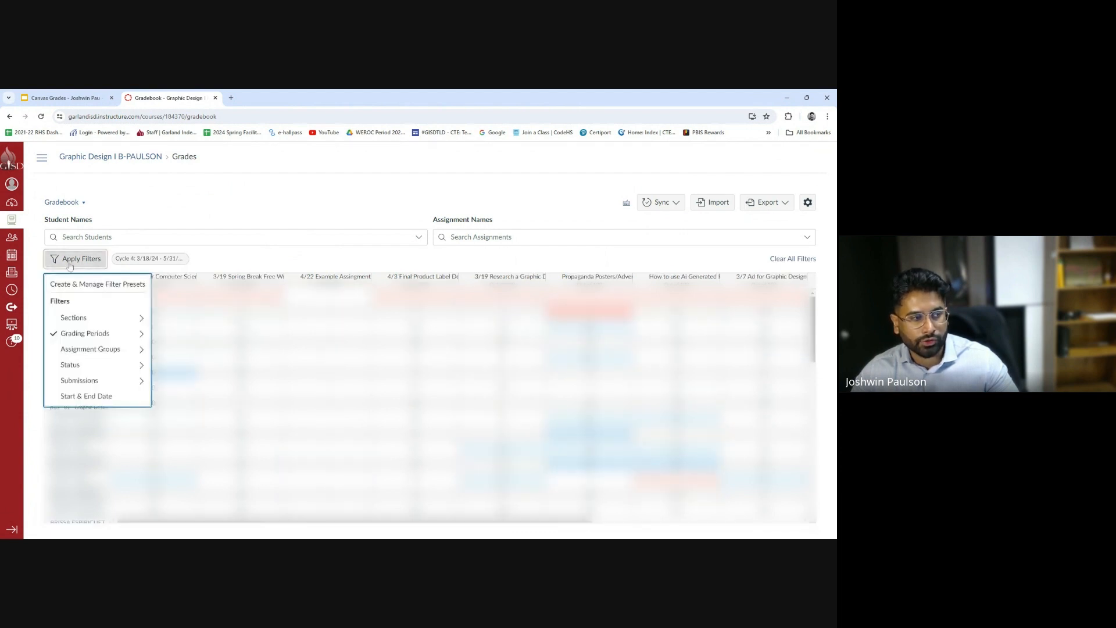
left_click(89, 349)
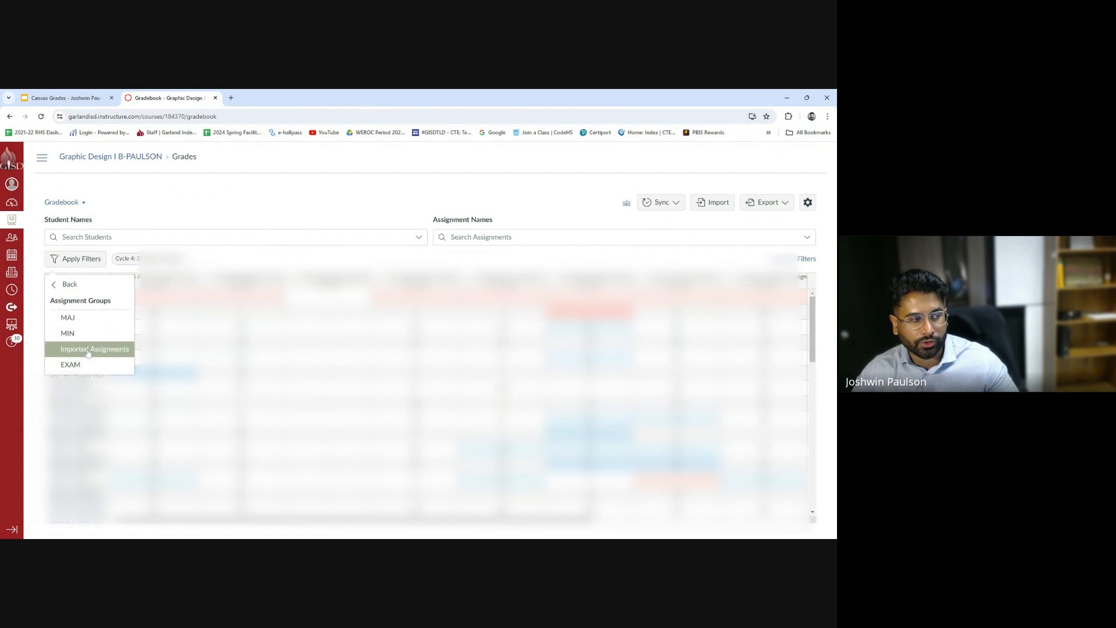
left_click(71, 260)
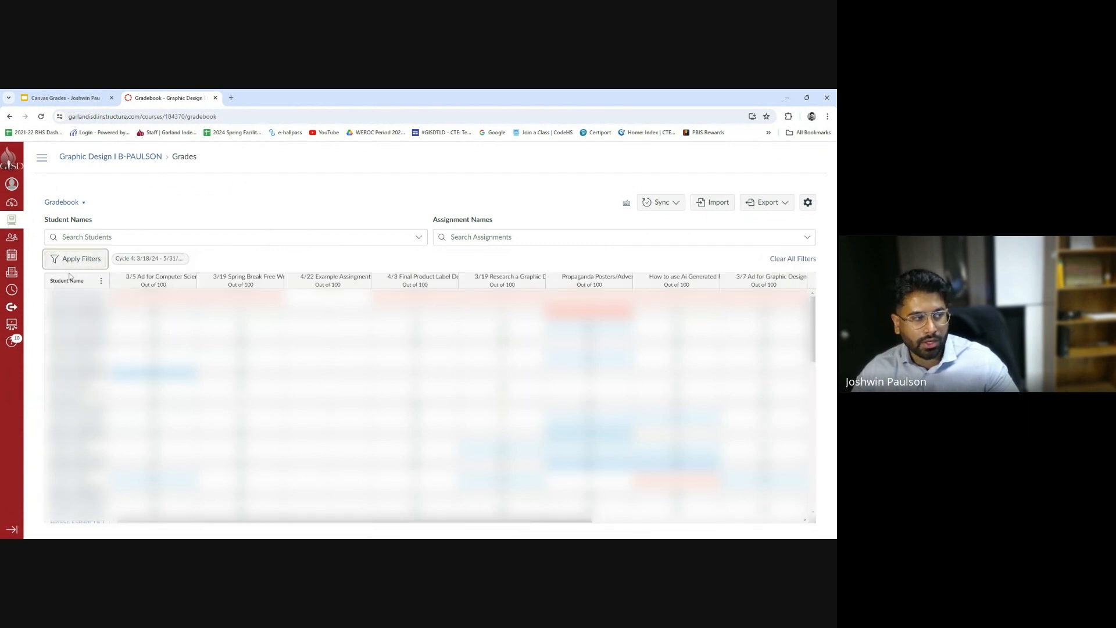
left_click(71, 260)
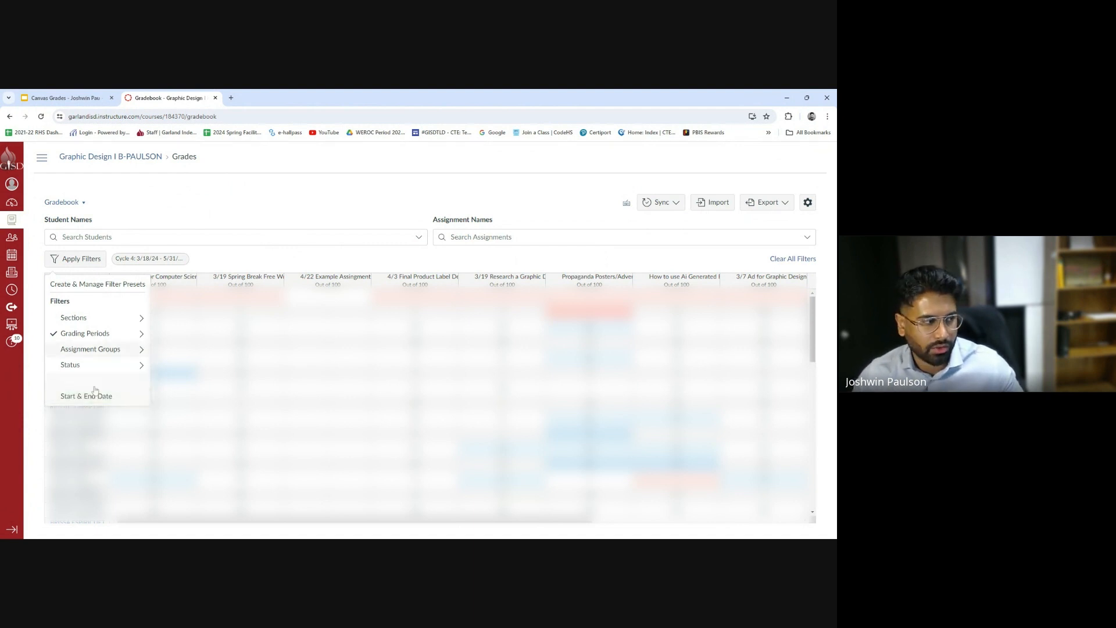
left_click(94, 372)
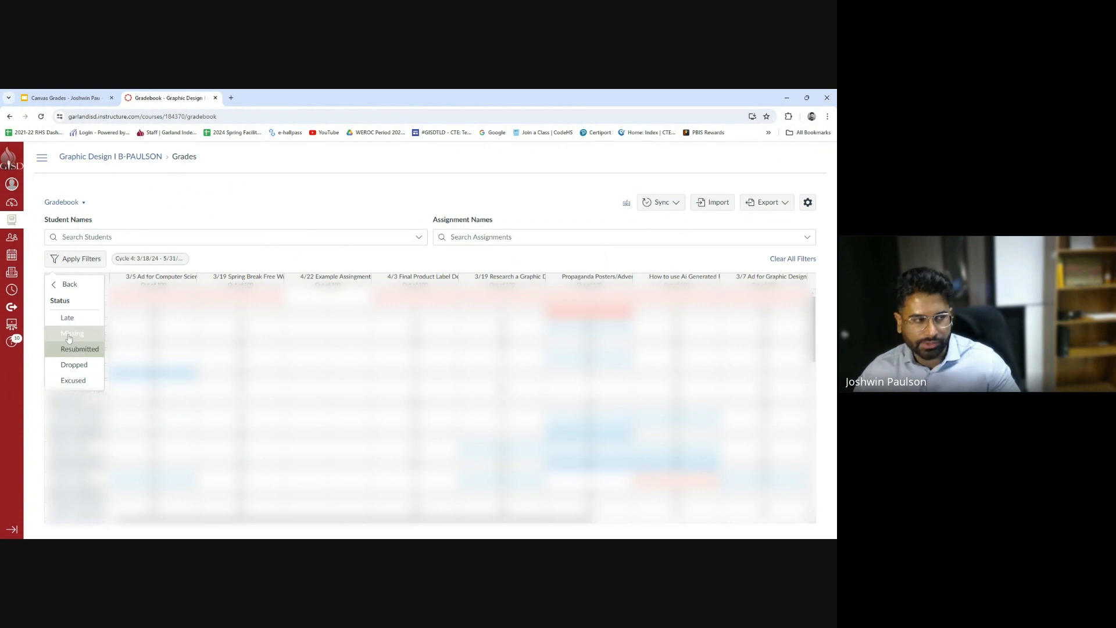
left_click(175, 224)
- Leave the gradebook and open the Canvas Dashboard
left_click(11, 202)
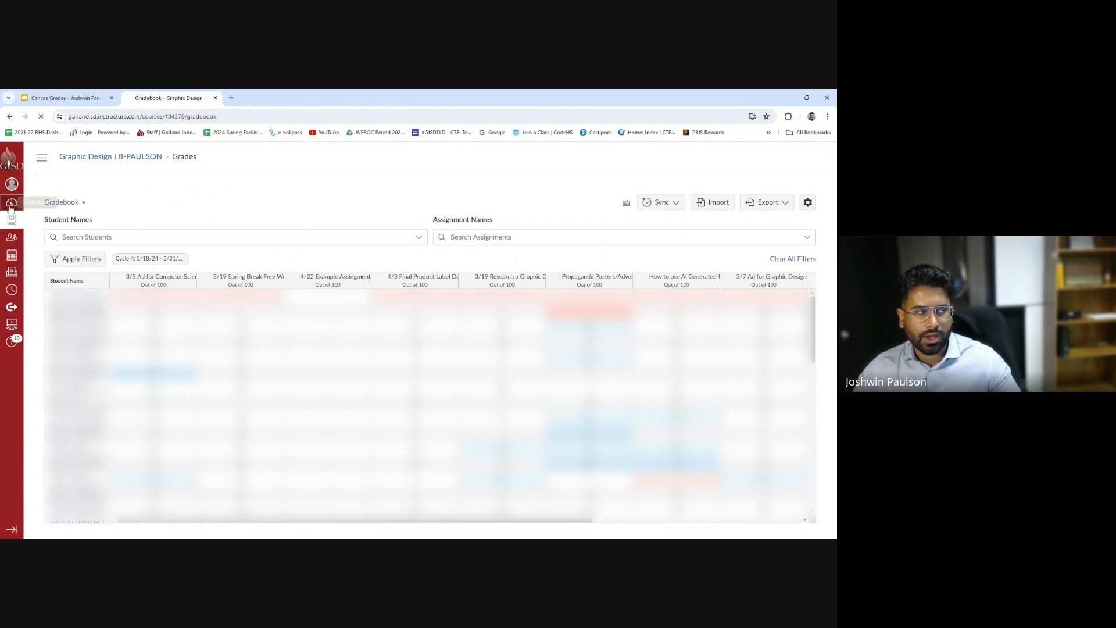